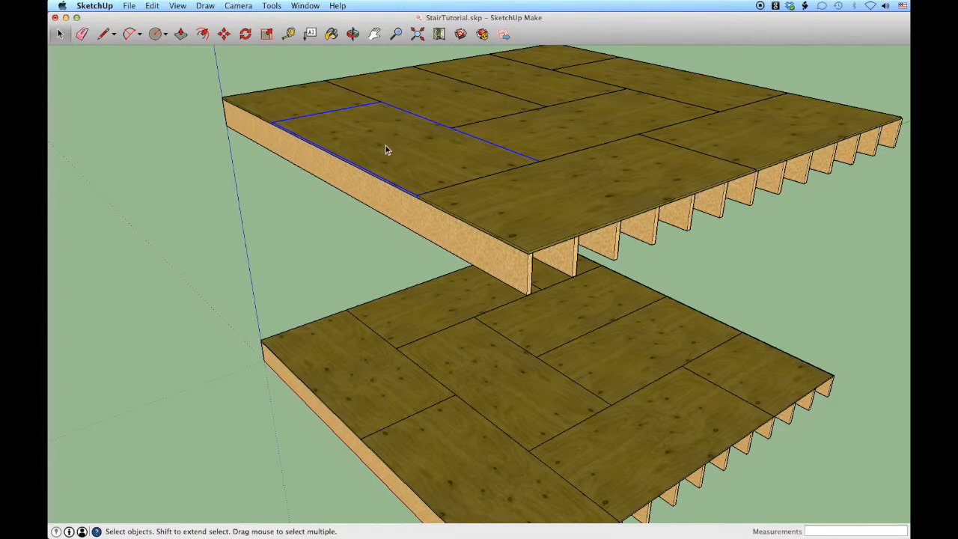
# Delete the selected plywood sheet at the outer edge of the upper floor to start the stair opening
pyautogui.press('Delete')
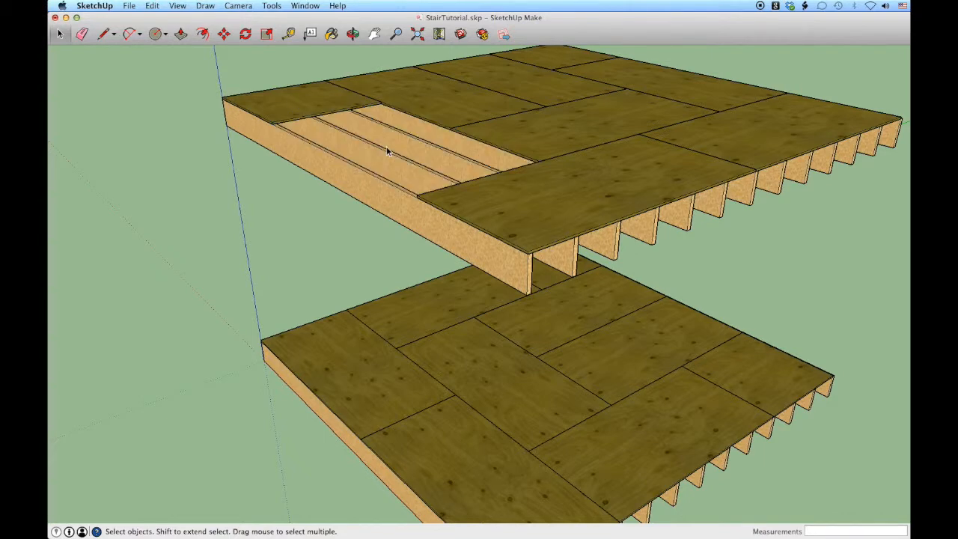
pyautogui.moveTo(431, 180); pyautogui.dragTo(409, 198, button='middle')
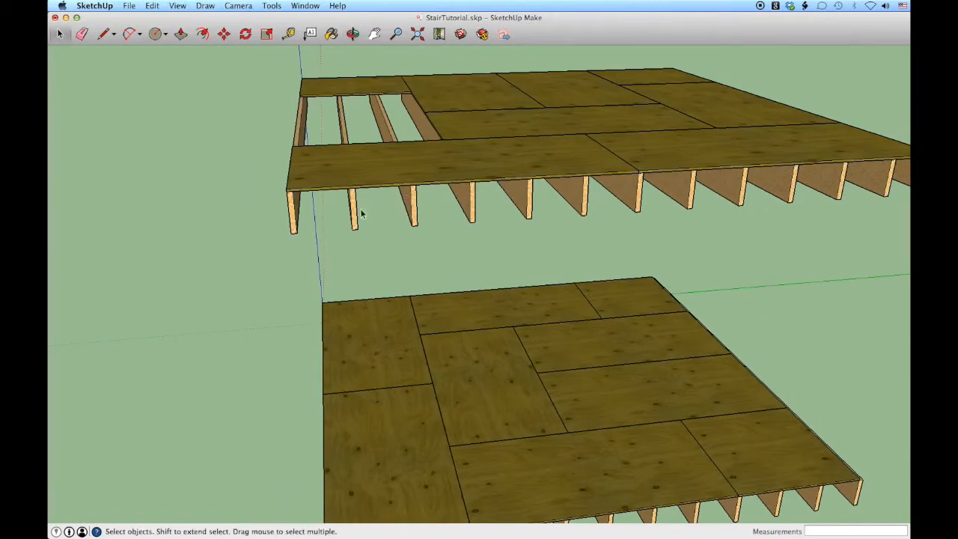
pyautogui.moveTo(314, 208); pyautogui.dragTo(413, 179, button='middle')
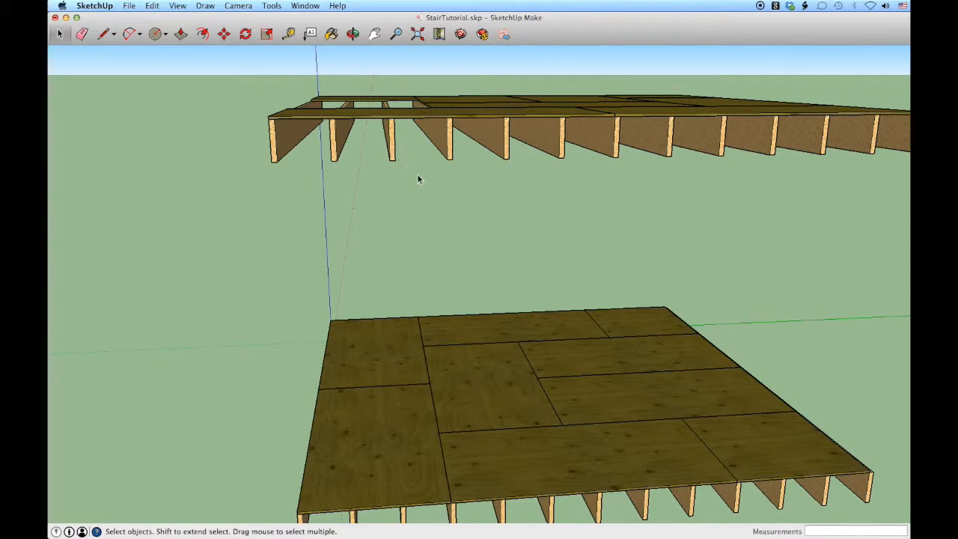
# Select the three outermost joists under the opening in the upper floor and make them unique
pyautogui.moveTo(414, 171); pyautogui.dragTo(257, 145)
pyautogui.moveTo(257, 147); pyautogui.dragTo(257, 148)
pyautogui.moveTo(258, 147); pyautogui.dragTo(295, 161, button='middle')
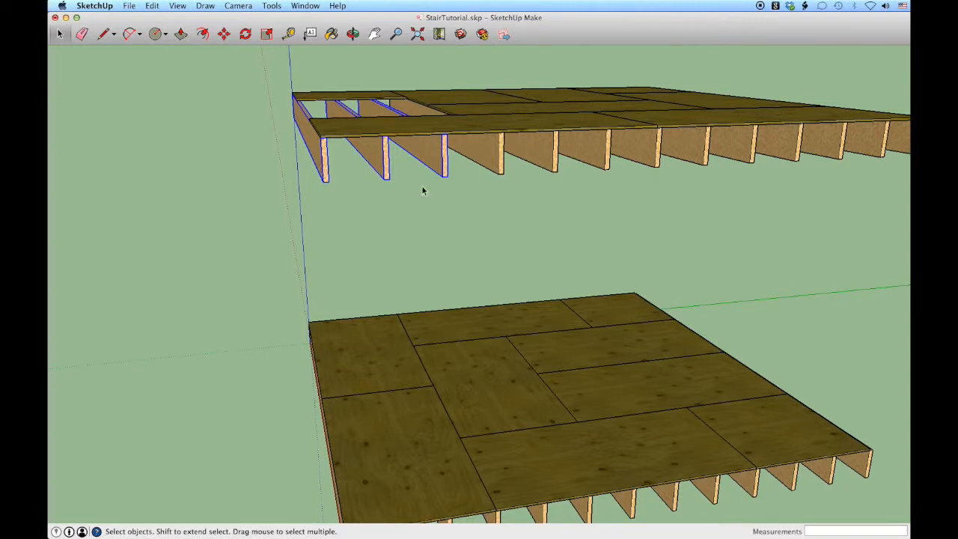
pyautogui.rightClick(380, 156)
pyautogui.click(411, 255)
# Open the outermost unique joist for editing and push its end face back 12' to the edge of the remaining plywood
pyautogui.moveTo(411, 255); pyautogui.dragTo(372, 214, button='middle')
pyautogui.doubleClick(379, 175)
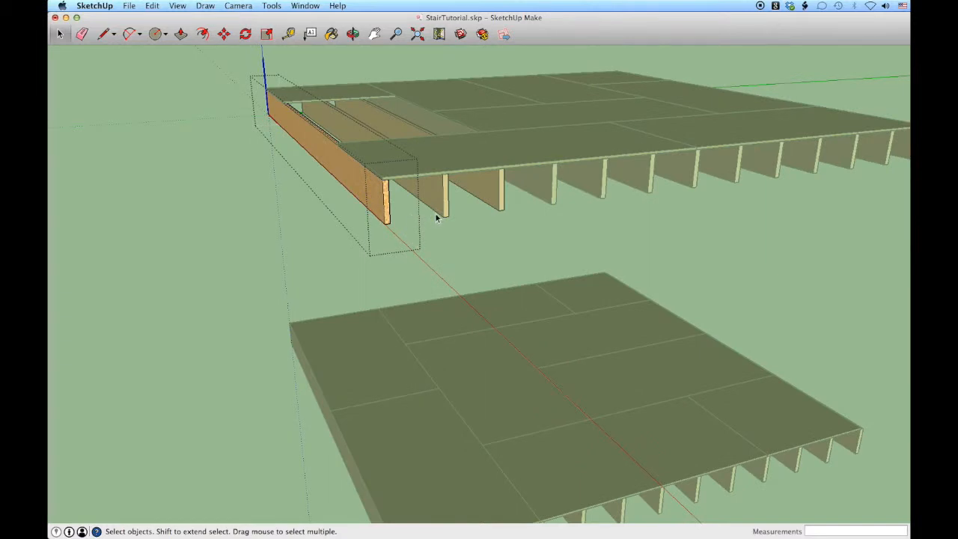
pyautogui.press('p')
pyautogui.click(378, 201)
pyautogui.scroll(5, 280, 119)
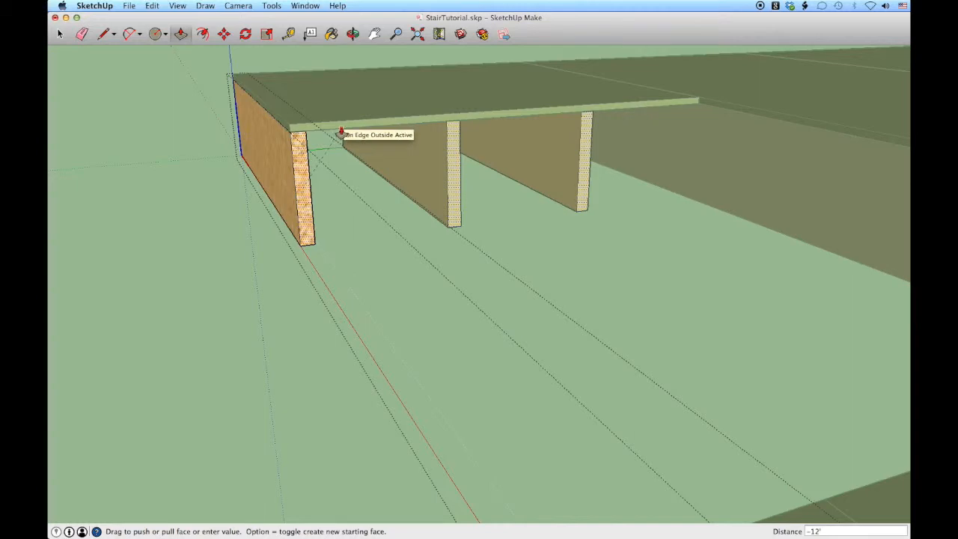
pyautogui.moveTo(337, 133); pyautogui.dragTo(293, 173, button='middle')
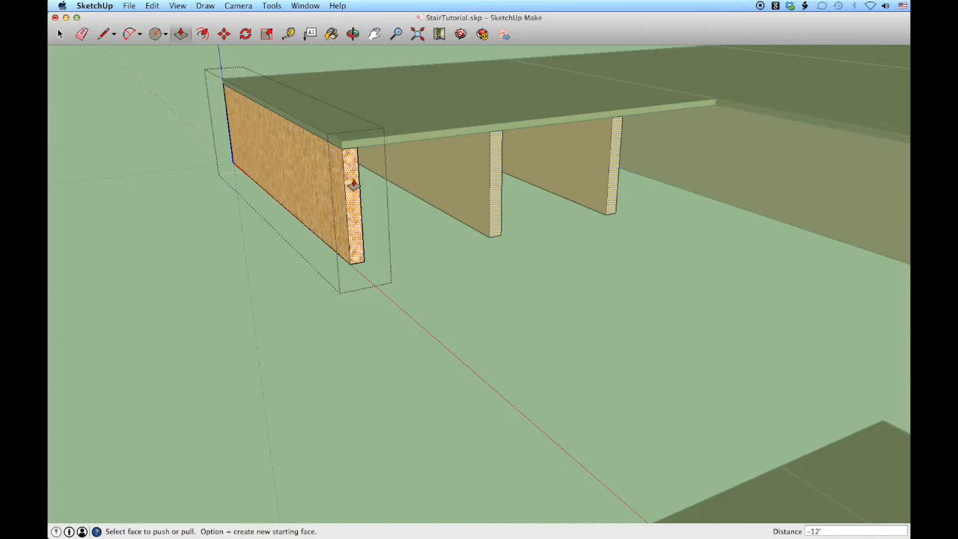
# Push the joist's end face back another 1.5" and close the component
pyautogui.moveTo(351, 182); pyautogui.dragTo(340, 181)
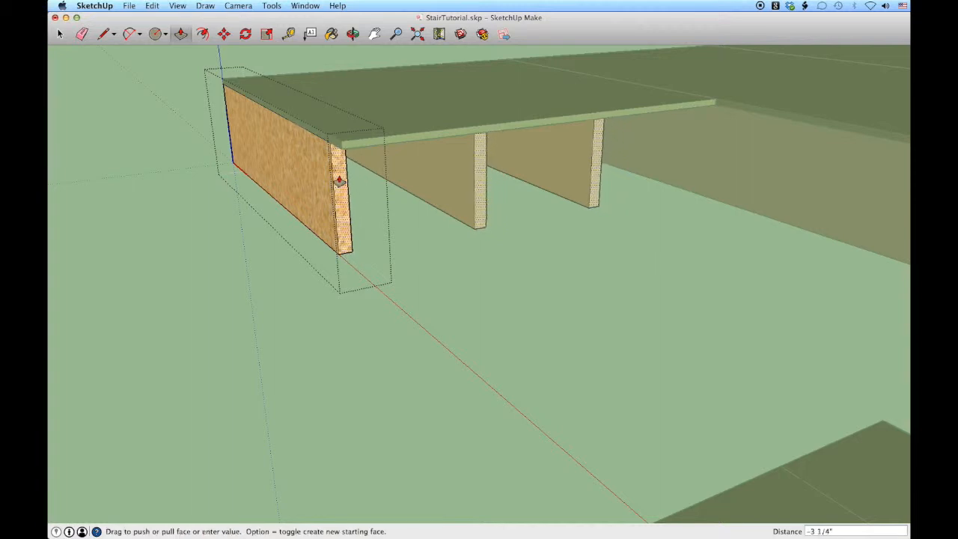
pyautogui.write('1.')
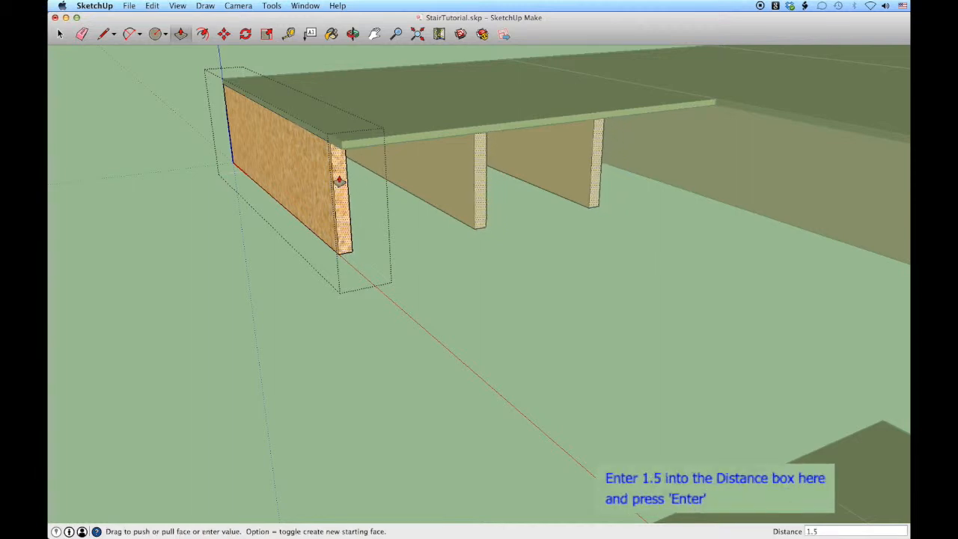
pyautogui.write('5')
pyautogui.press('Return')
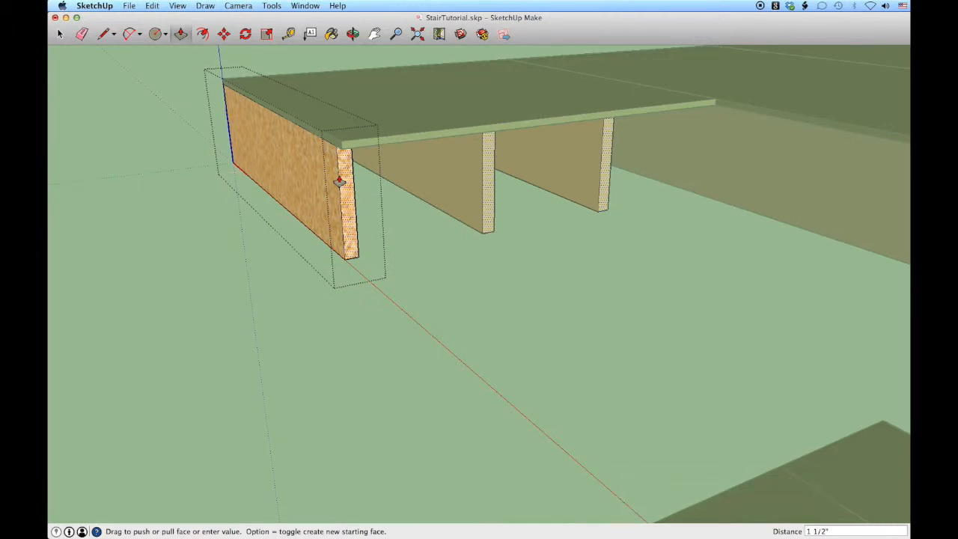
pyautogui.press('space')
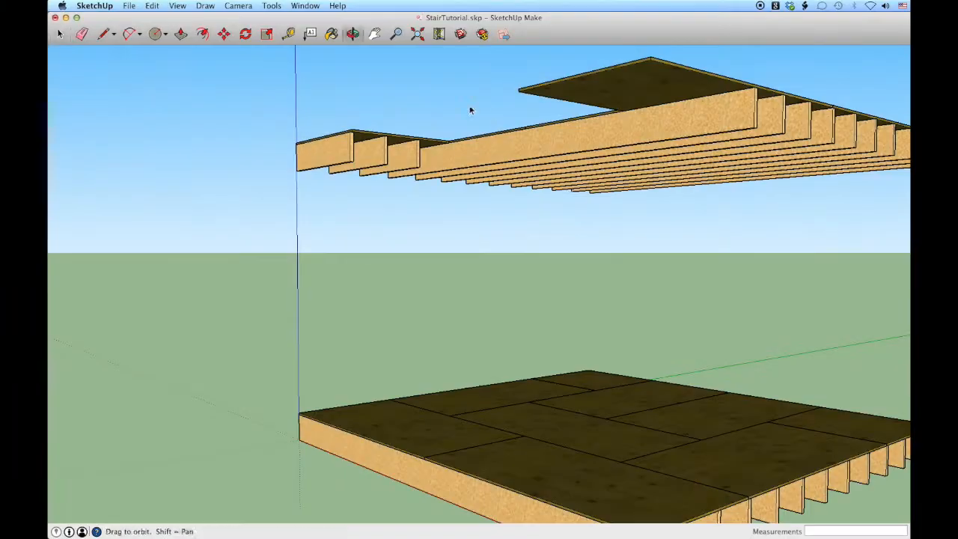
pyautogui.press('space')
# Copy the three shortened joists 12' 1 1/2" along the red axis to the far side of the stair opening
pyautogui.moveTo(621, 99); pyautogui.dragTo(387, 121, button='middle')
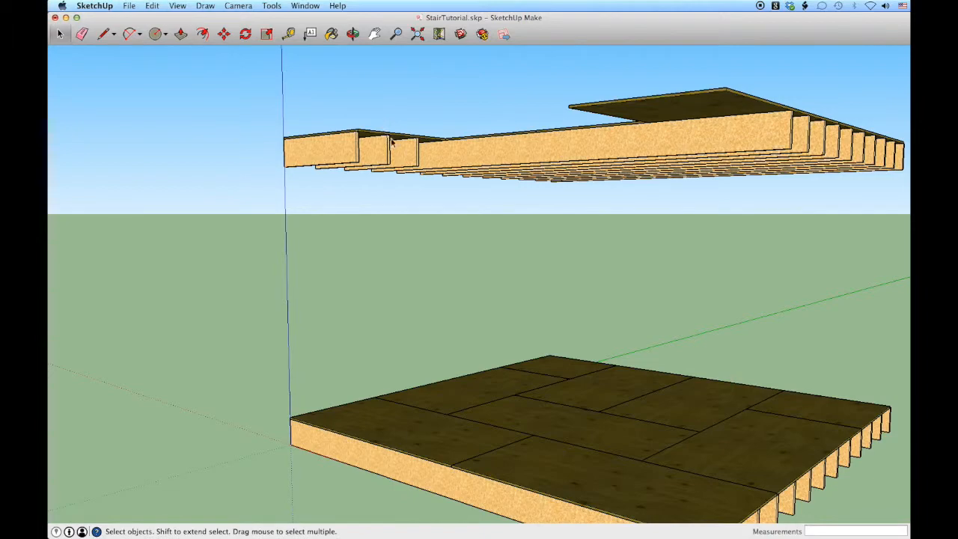
pyautogui.moveTo(690, 121); pyautogui.dragTo(406, 167, button='middle')
pyautogui.moveTo(405, 166); pyautogui.dragTo(305, 158)
pyautogui.moveTo(306, 158); pyautogui.dragTo(494, 208, button='middle')
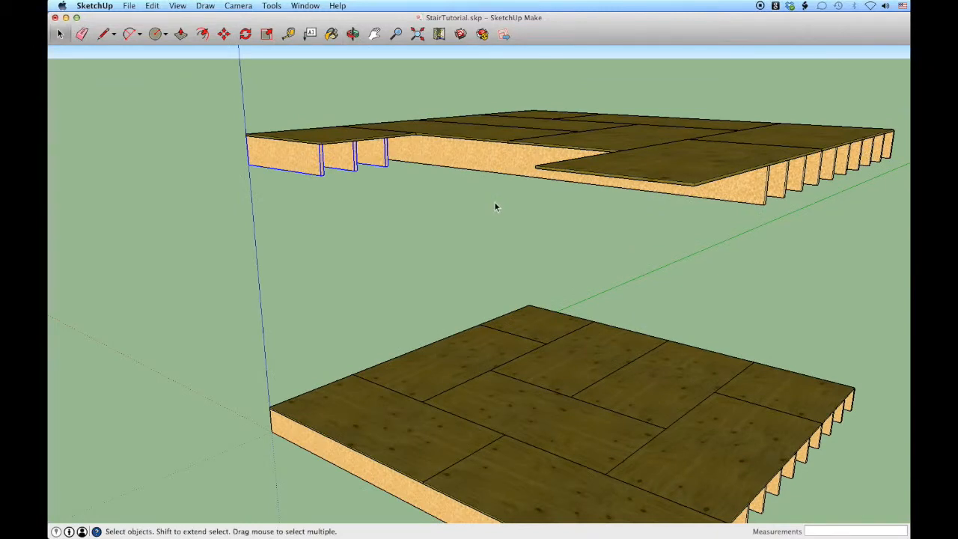
pyautogui.press('m')
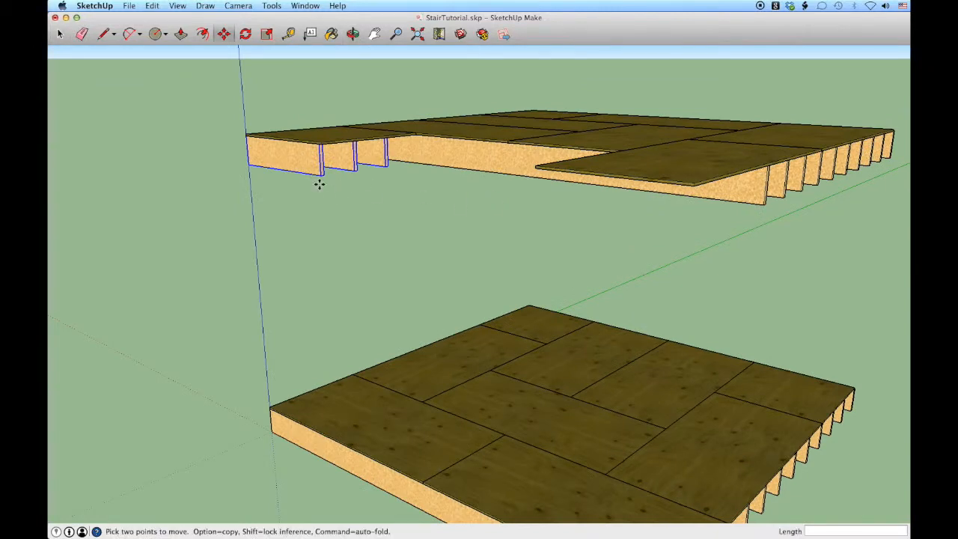
pyautogui.moveTo(297, 154); pyautogui.dragTo(366, 64, button='middle')
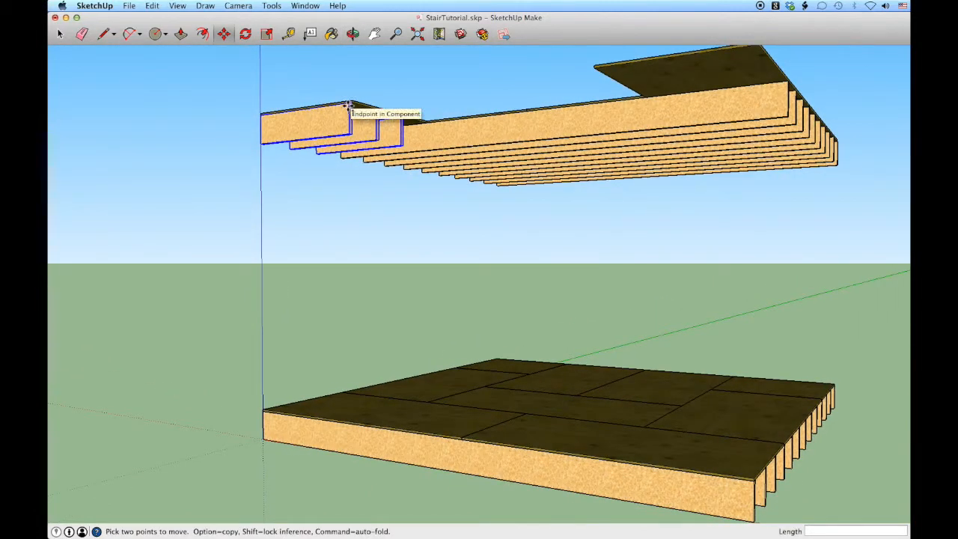
pyautogui.scroll(4, 349, 107)
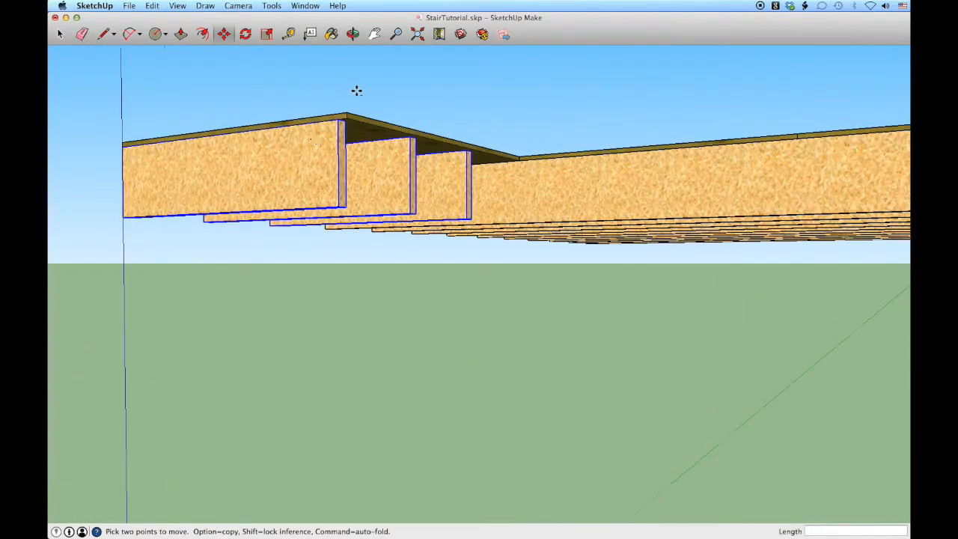
pyautogui.click(337, 124)
pyautogui.press('alt')
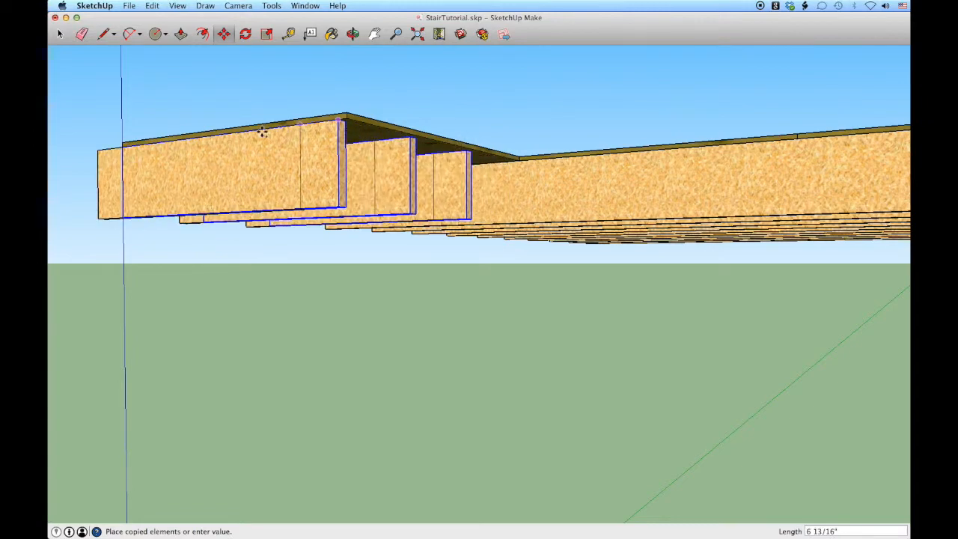
pyautogui.scroll(-5, 256, 129)
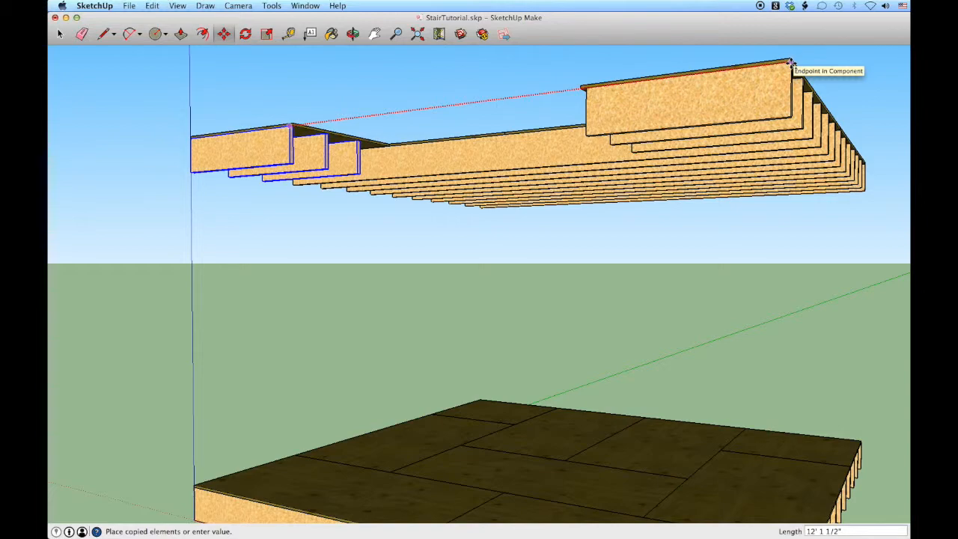
pyautogui.click(790, 63)
# Draw an 11.5" by 1.5" rectangle against the cut end of the outermost short joist, below the plywood
pyautogui.moveTo(524, 102); pyautogui.dragTo(492, 61, button='middle')
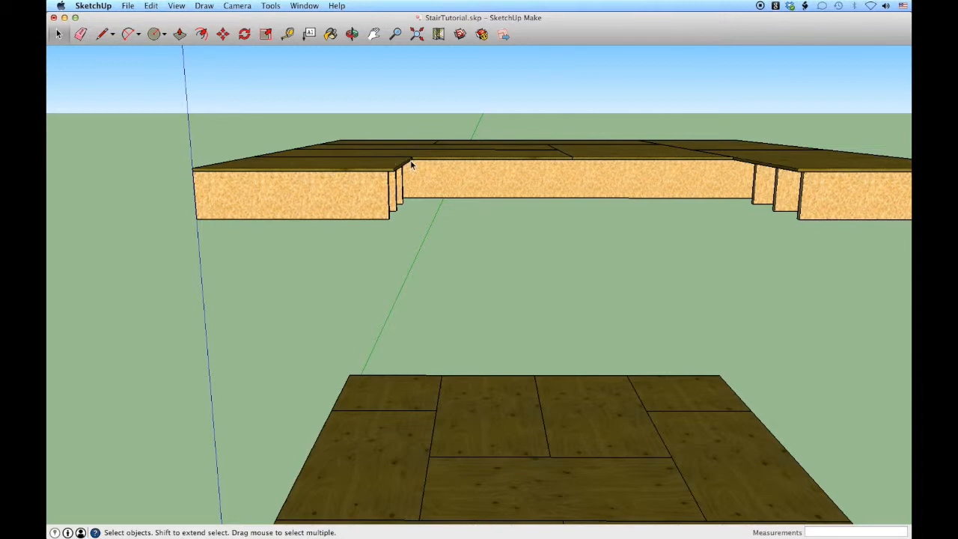
pyautogui.moveTo(411, 165); pyautogui.dragTo(364, 138, button='middle')
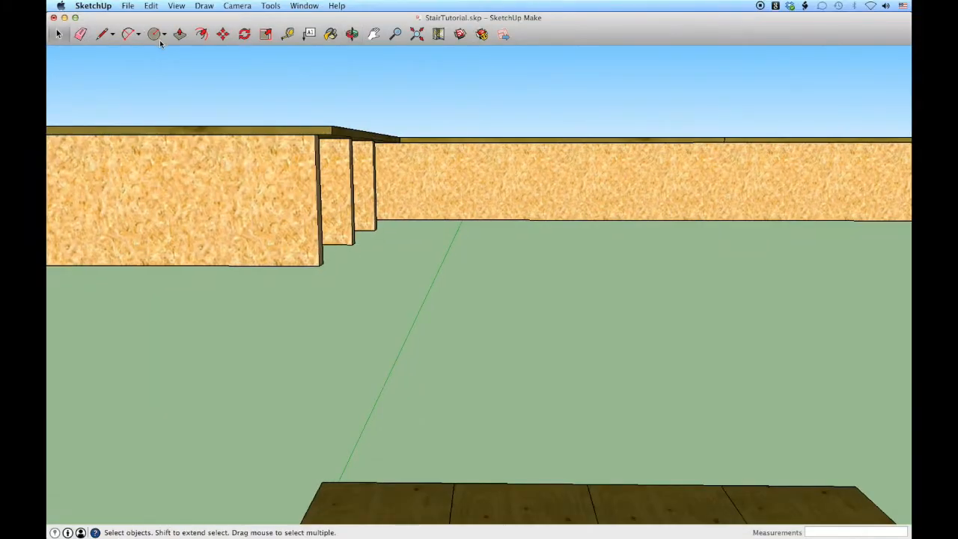
pyautogui.click(157, 35)
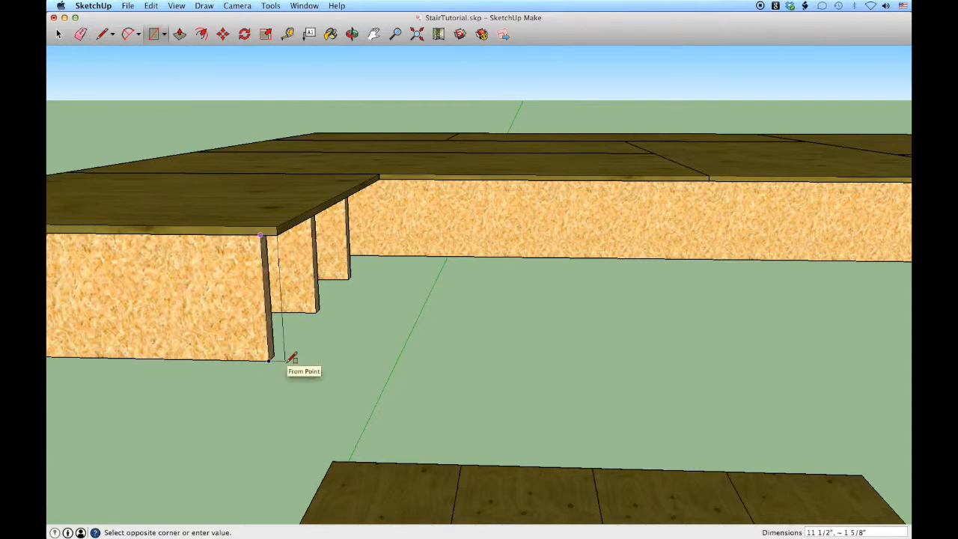
pyautogui.write('11.5,1.5')
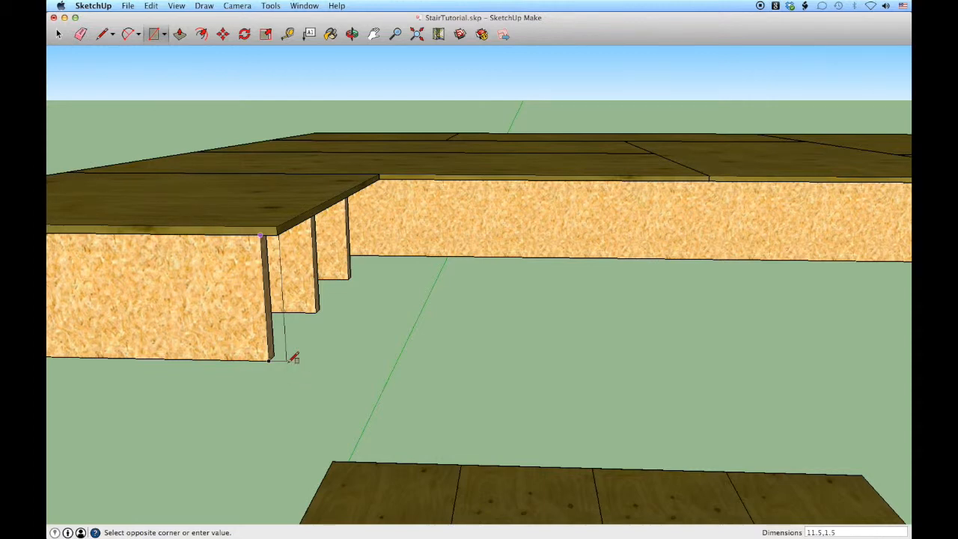
pyautogui.press('Return')
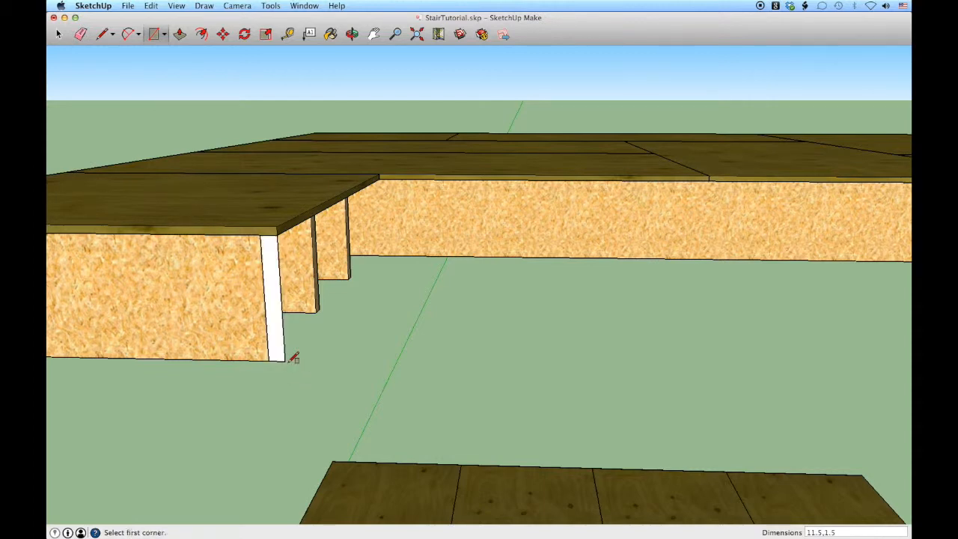
pyautogui.press('space')
# Push/Pull the rectangle 4' across the short joists' ends to meet the first full-length joist
pyautogui.moveTo(287, 316); pyautogui.dragTo(186, 317, button='middle')
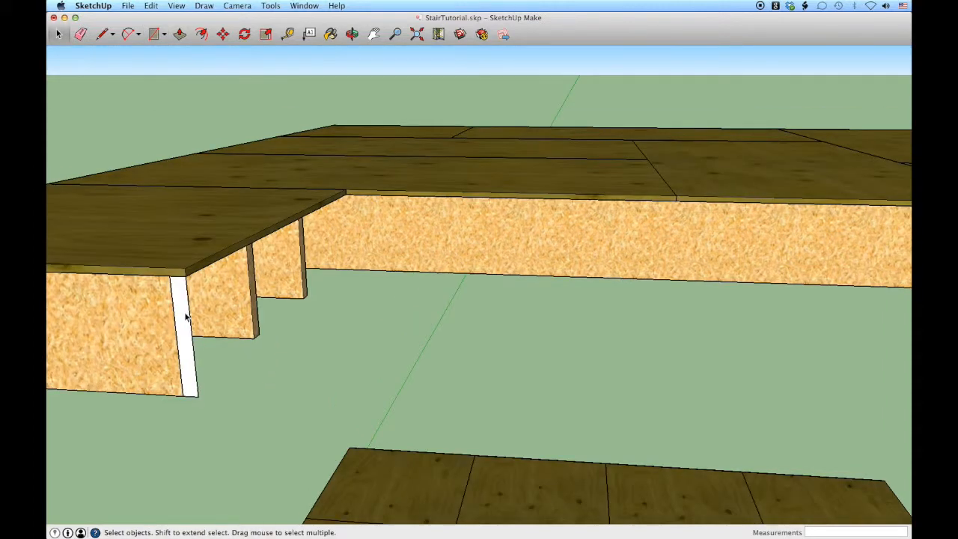
pyautogui.press('p')
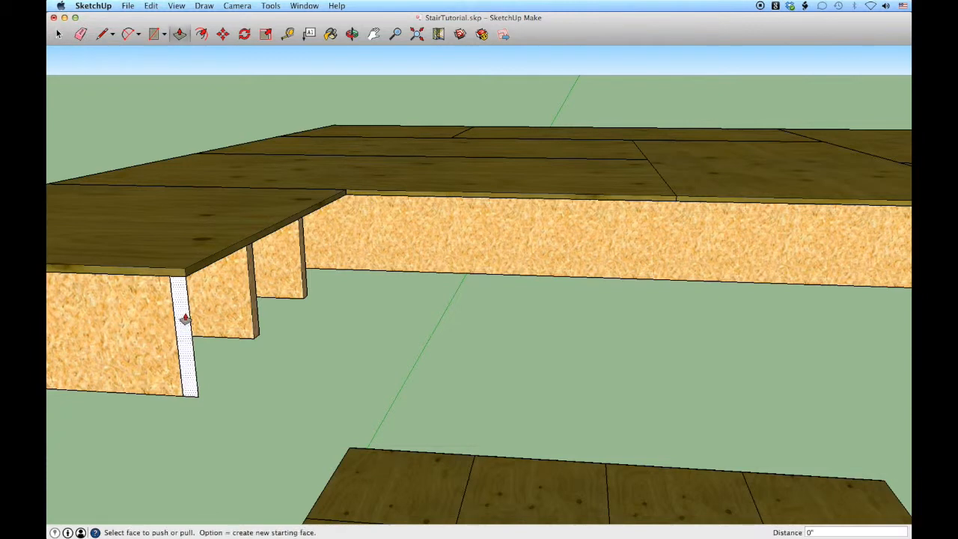
pyautogui.click(186, 317)
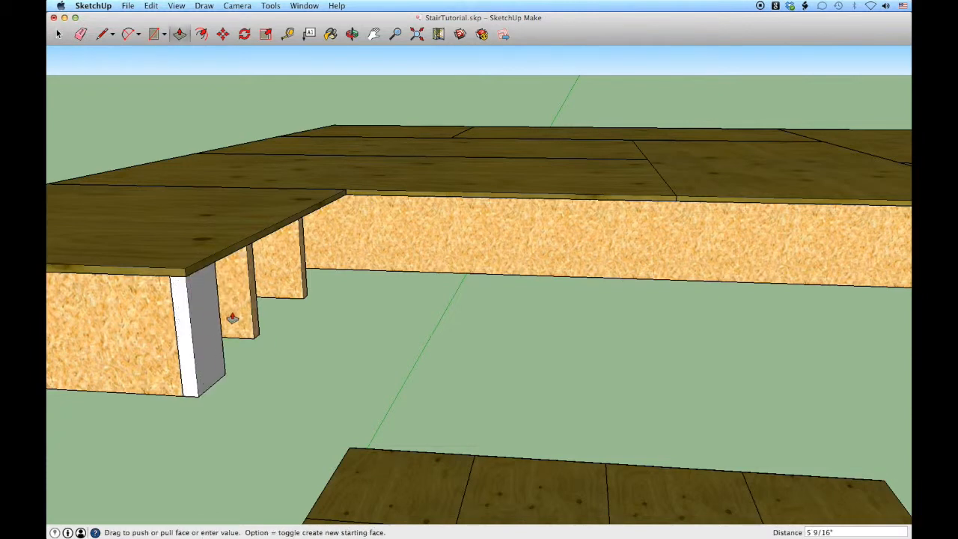
pyautogui.click(371, 277)
pyautogui.press('space')
# Make the new board a component named extraFloor2 and paint it with the joists' wood material
pyautogui.moveTo(374, 280); pyautogui.dragTo(280, 298, button='middle')
pyautogui.tripleClick(281, 302)
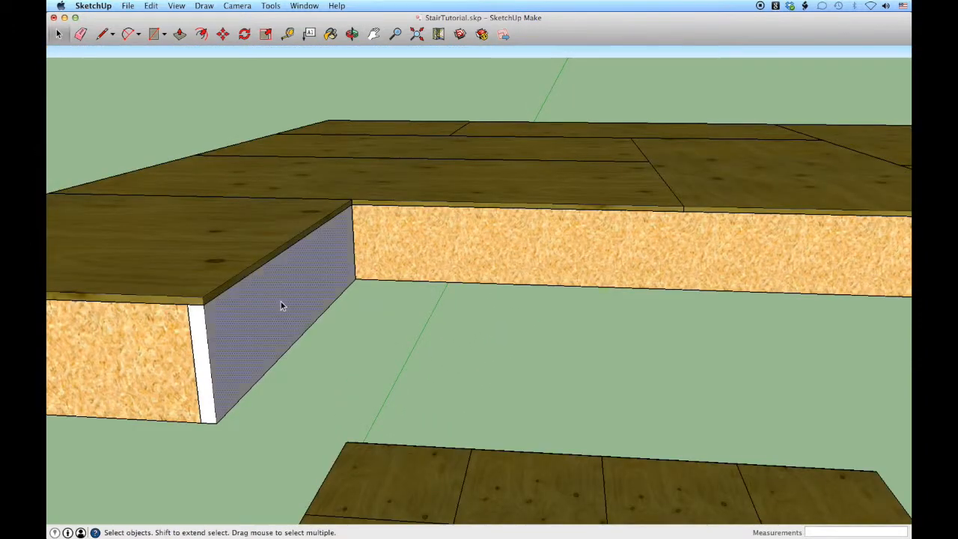
pyautogui.write('g')
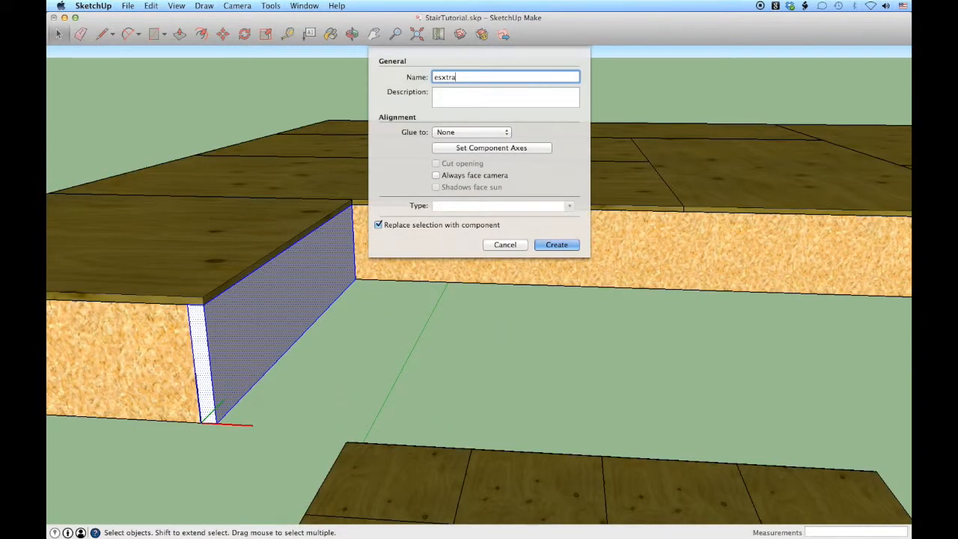
pyautogui.write('extr')
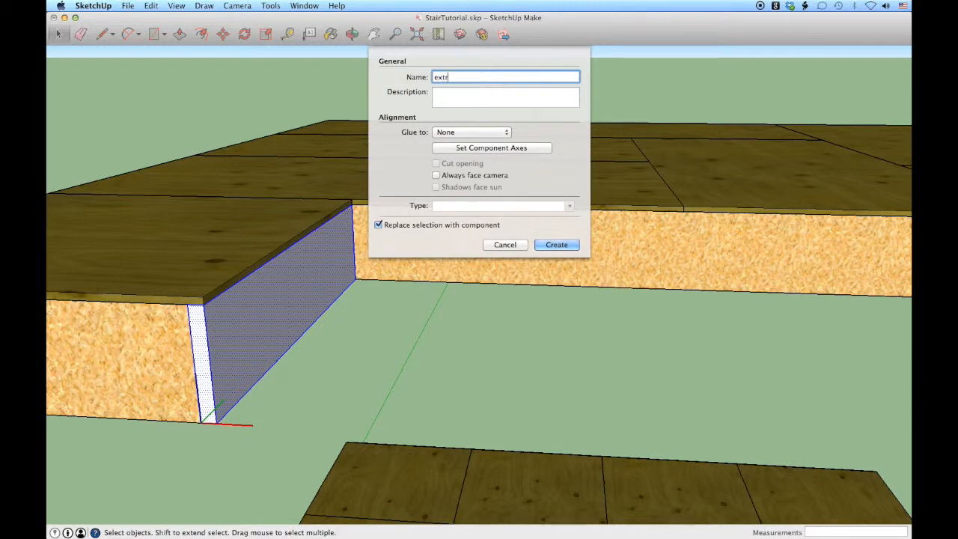
pyautogui.write('aFloor2')
pyautogui.press('Return')
pyautogui.click(330, 34)
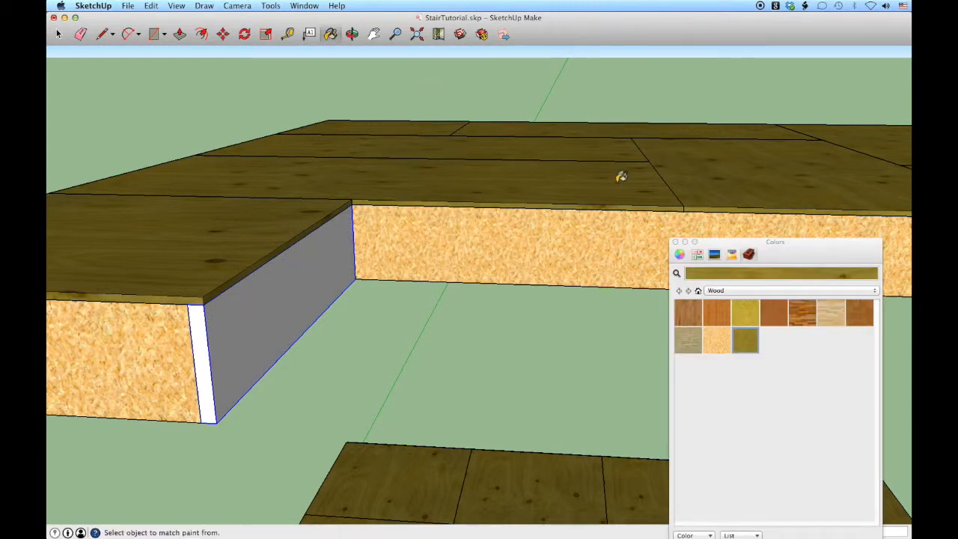
pyautogui.click(278, 306)
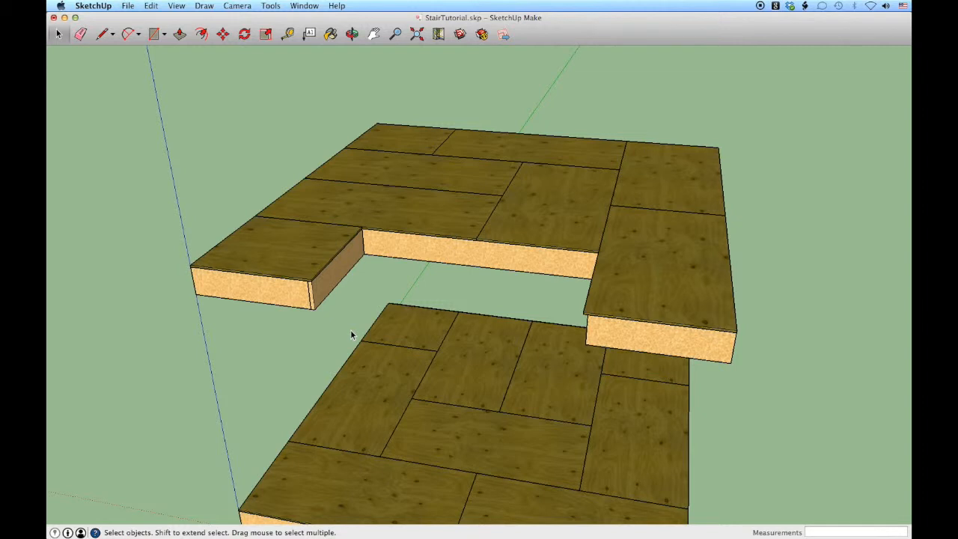
# Draw a 16' by 16' rectangle over the lower floor's plywood from corner to opposite corner
pyautogui.scroll(-3, 352, 335)
pyautogui.moveTo(292, 337); pyautogui.dragTo(339, 339, button='middle')
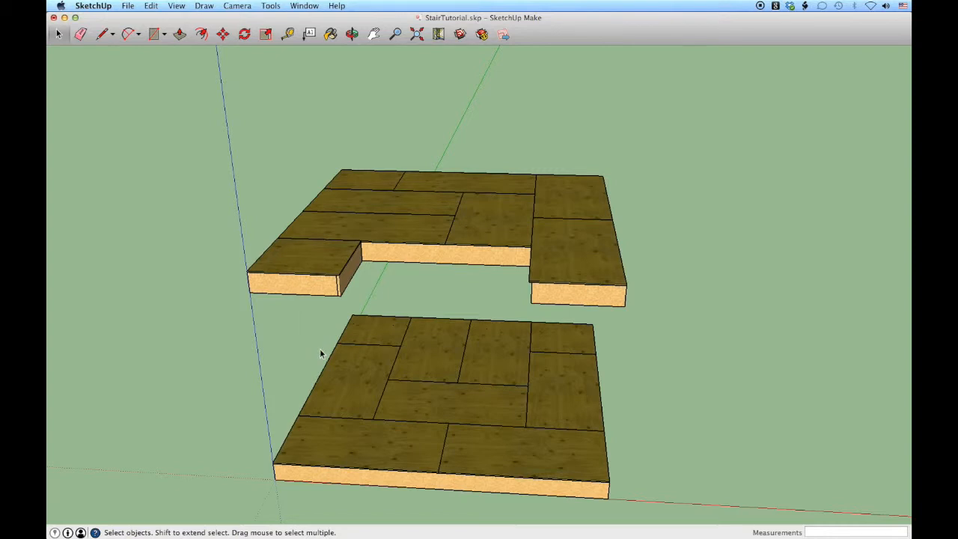
pyautogui.press('r')
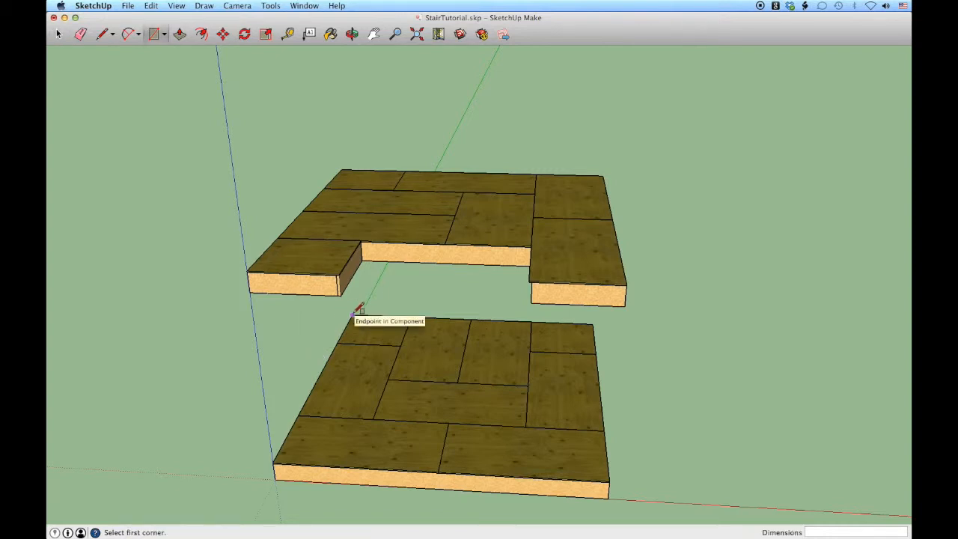
pyautogui.click(353, 315)
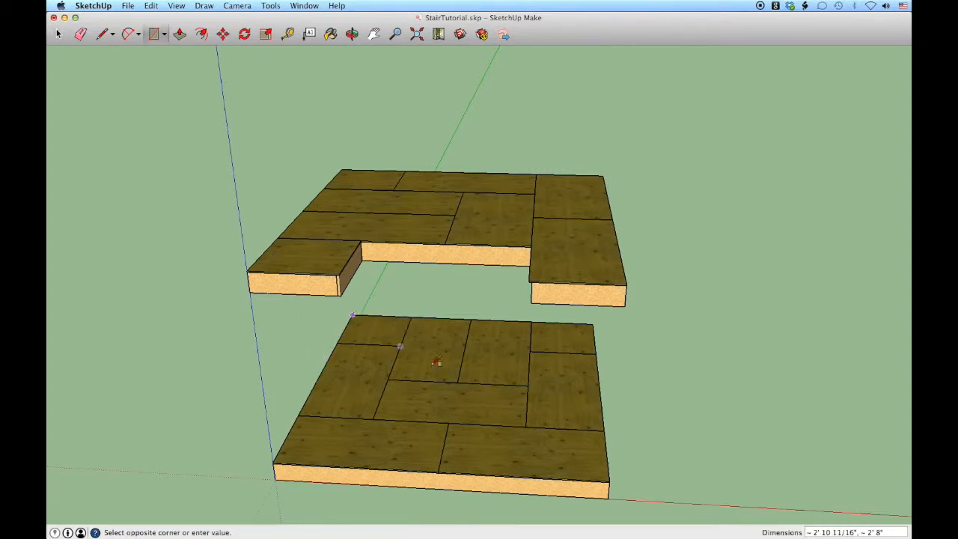
pyautogui.click(609, 479)
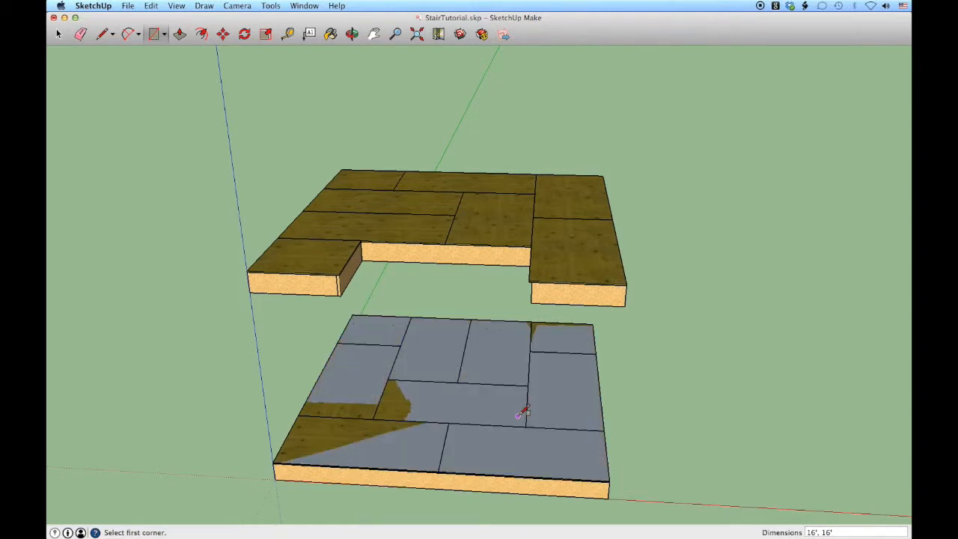
# Push/Pull the lower floor's rectangle upward into a thin finish-floor slab on top of the plywood
pyautogui.press('p')
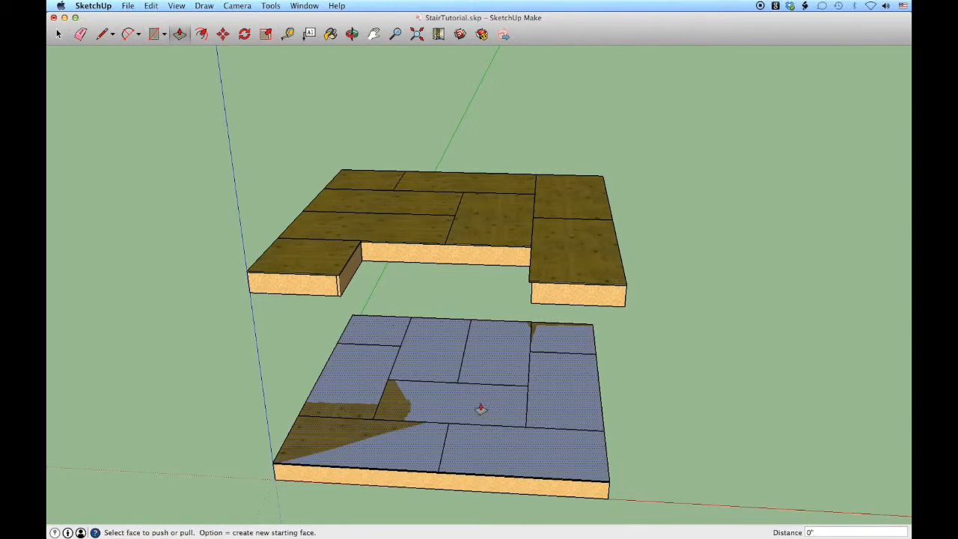
pyautogui.click(475, 411)
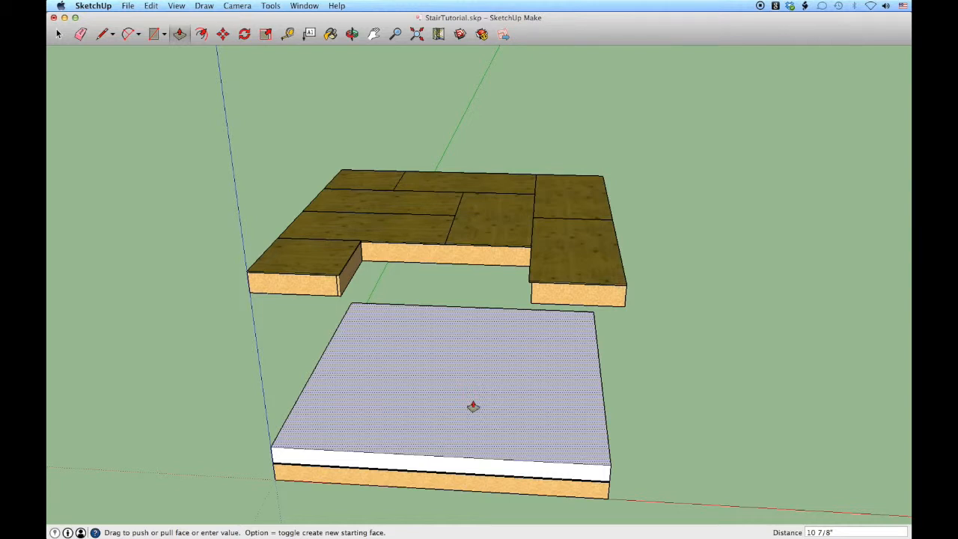
pyautogui.write('7/8')
pyautogui.press('Return')
pyautogui.press('space')
# Make the lower floor's finish slab a component named firstFloorFinish
pyautogui.moveTo(484, 409); pyautogui.dragTo(355, 279, button='middle')
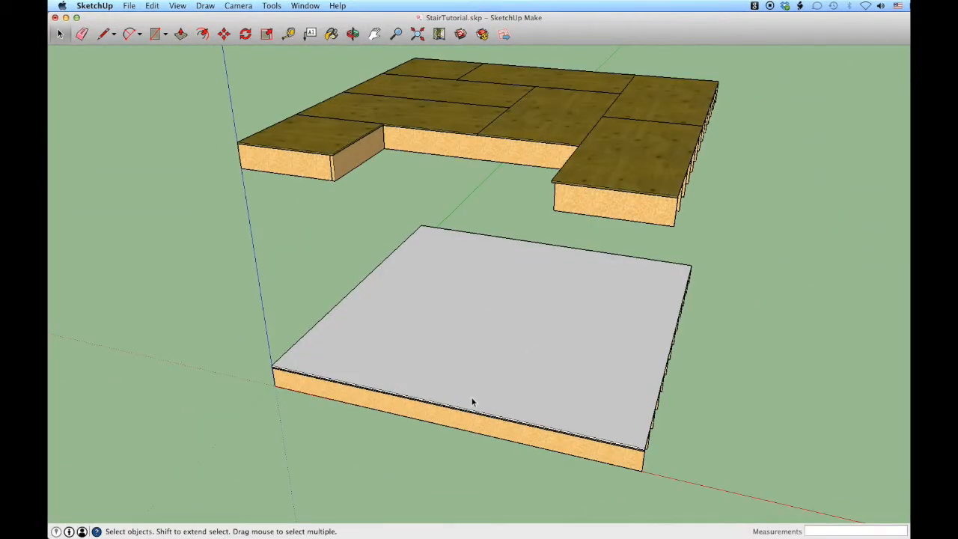
pyautogui.scroll(8, 481, 411)
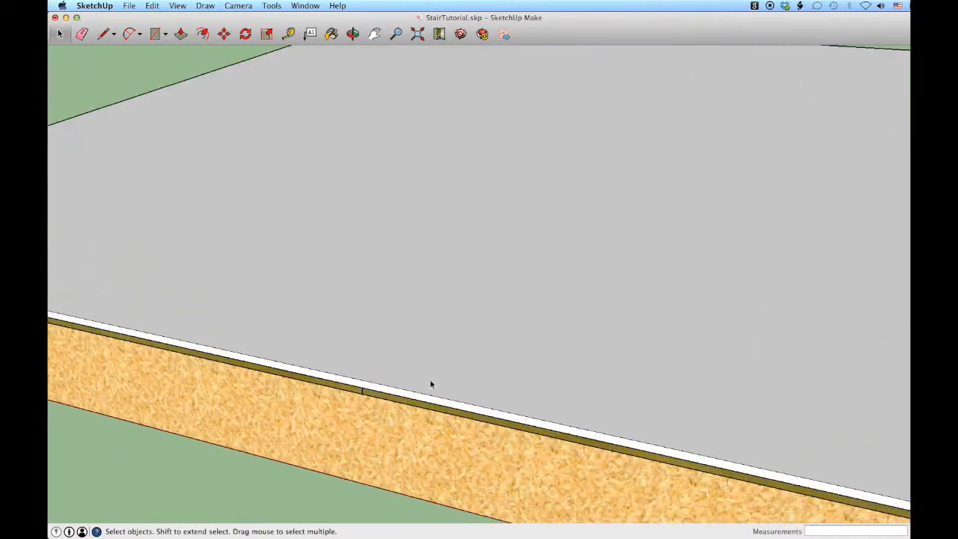
pyautogui.doubleClick(447, 326)
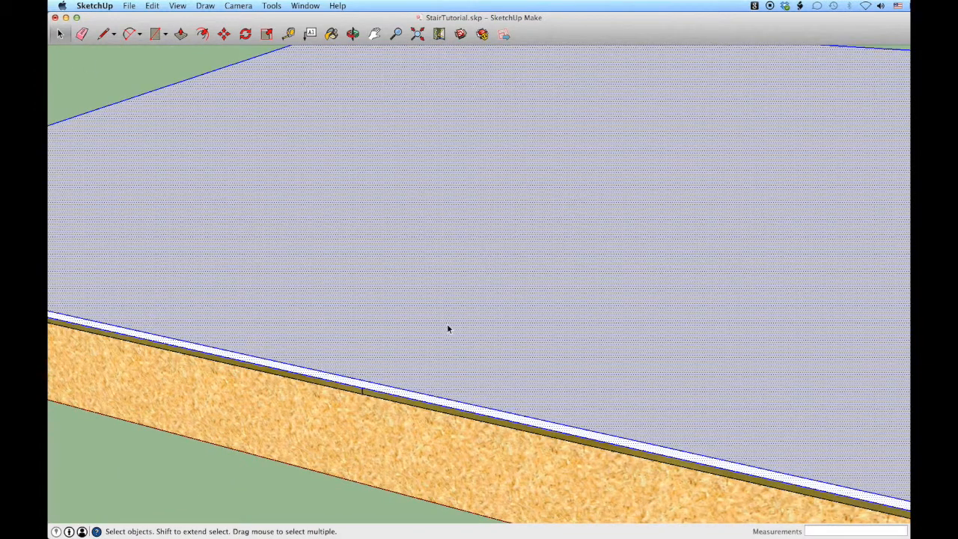
pyautogui.write('gfirstFloorFinish')
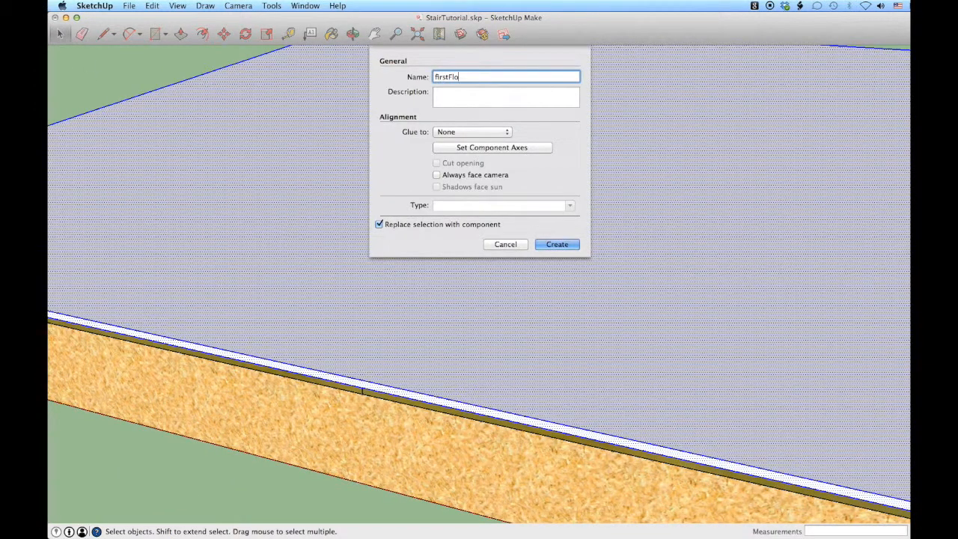
pyautogui.press('Return')
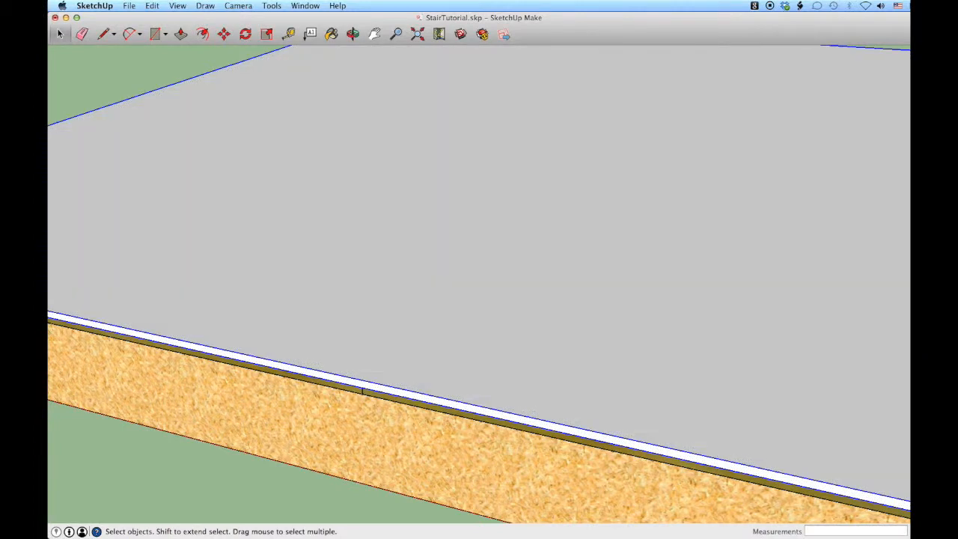
# Paint the lower finish floor with the black-and-white checkered material from the Tile collection
pyautogui.click(331, 34)
pyautogui.click(730, 290)
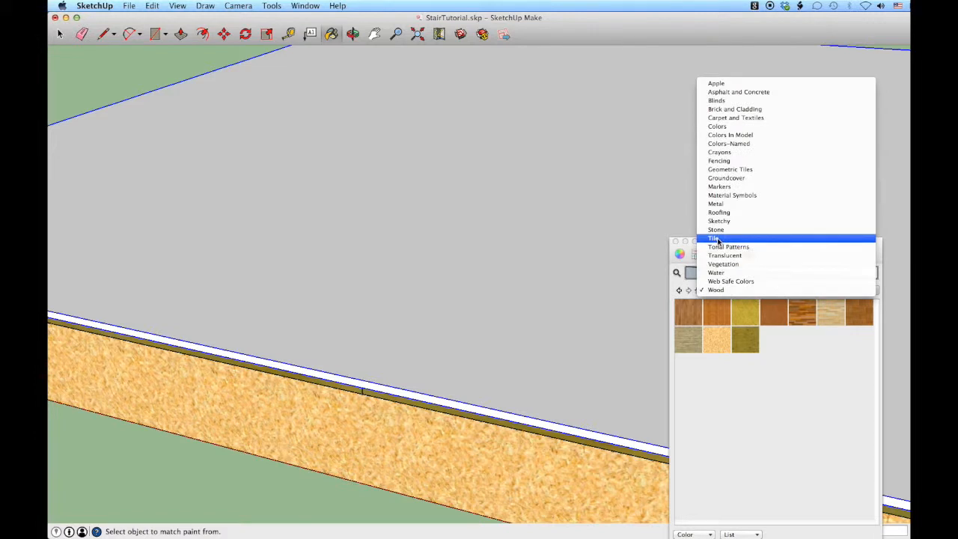
pyautogui.click(714, 239)
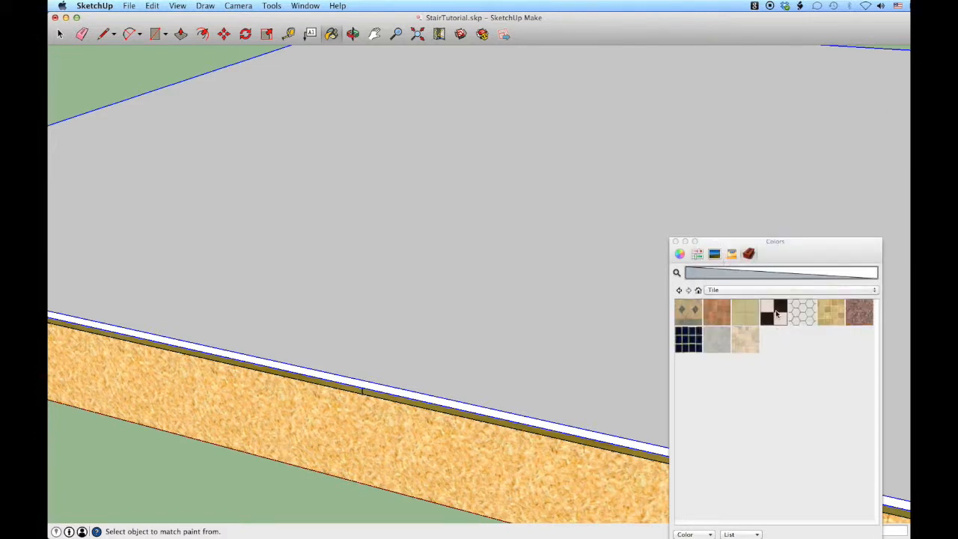
pyautogui.click(776, 313)
pyautogui.click(571, 292)
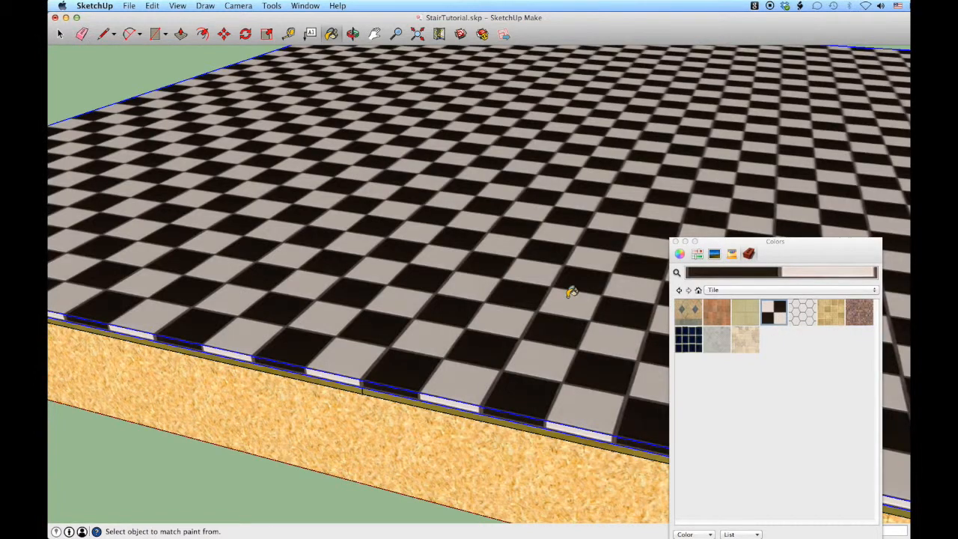
pyautogui.click(675, 241)
pyautogui.press('space')
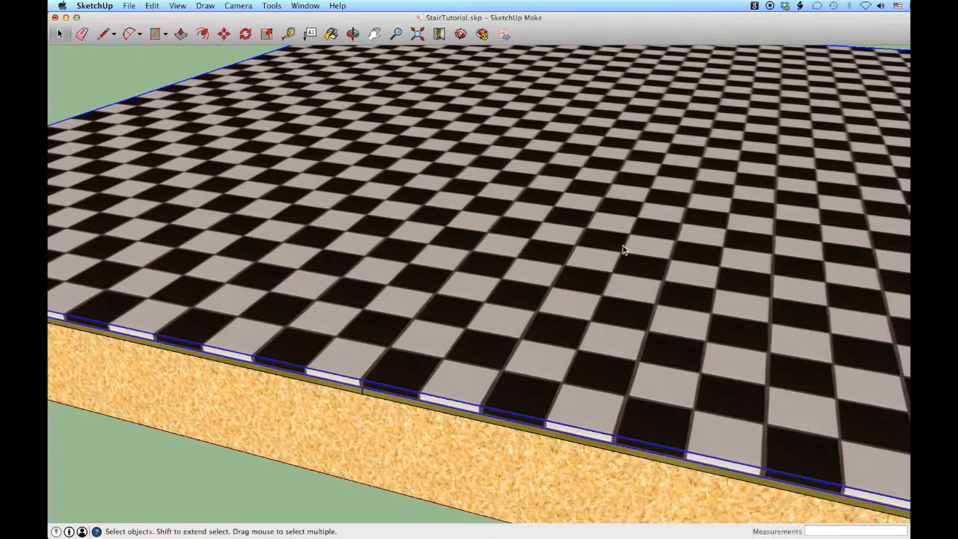
pyautogui.click(154, 64)
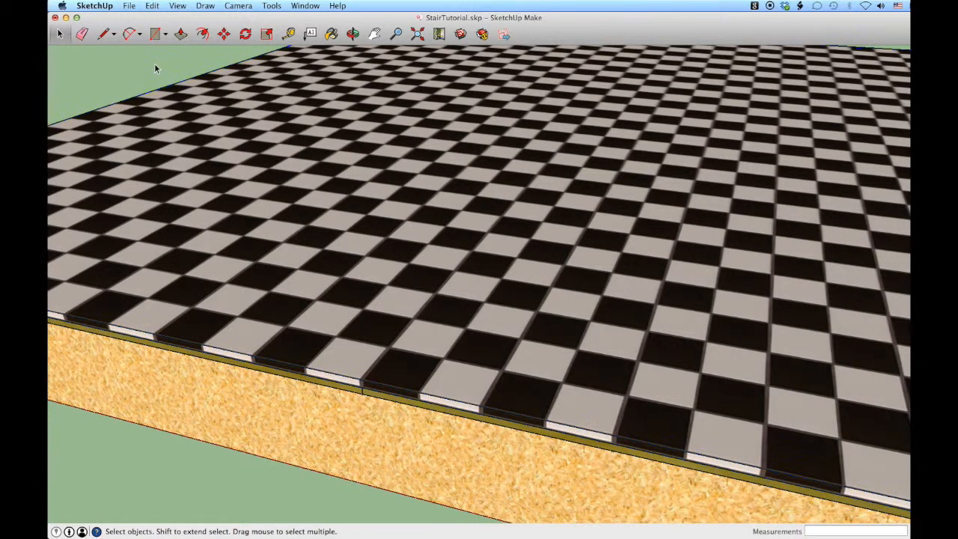
# Trace the upper floor's plywood outline with lines, following the stair opening's edges, to close a single face
pyautogui.scroll(-1, 391, 238)
pyautogui.scroll(-6, 391, 238)
pyautogui.moveTo(359, 294); pyautogui.dragTo(376, 537, button='middle')
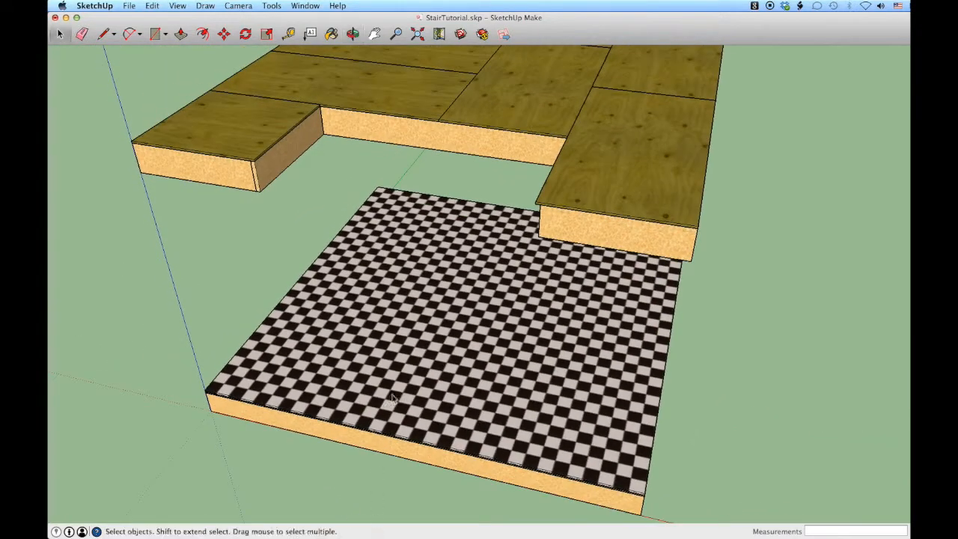
pyautogui.scroll(-2, 387, 322)
pyautogui.moveTo(387, 313); pyautogui.dragTo(397, 331, button='middle')
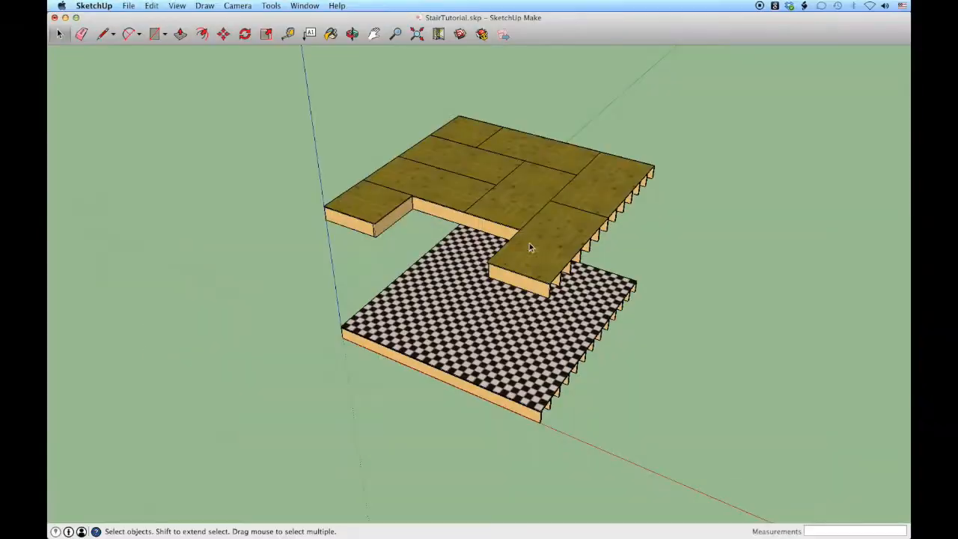
pyautogui.scroll(4, 470, 91)
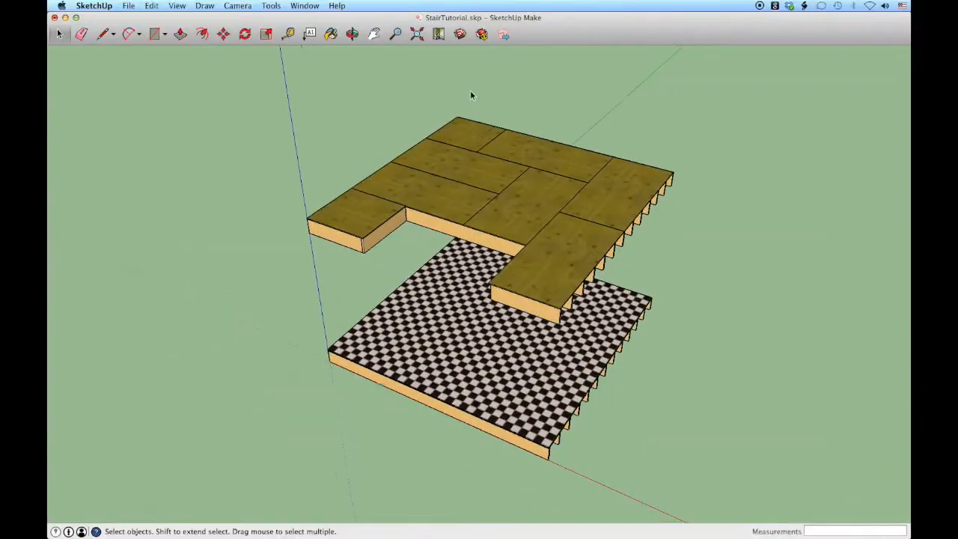
pyautogui.moveTo(460, 115); pyautogui.dragTo(525, 237, button='middle')
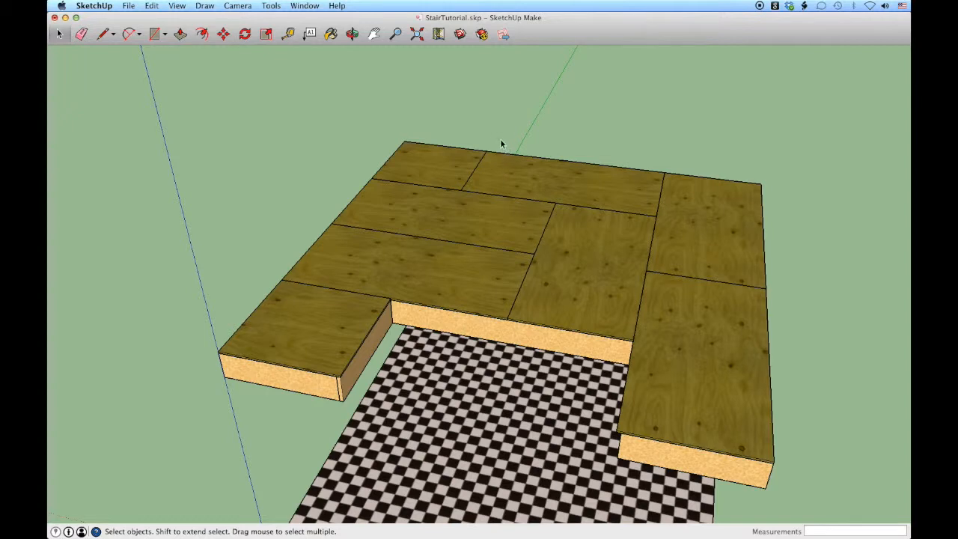
pyautogui.press('l')
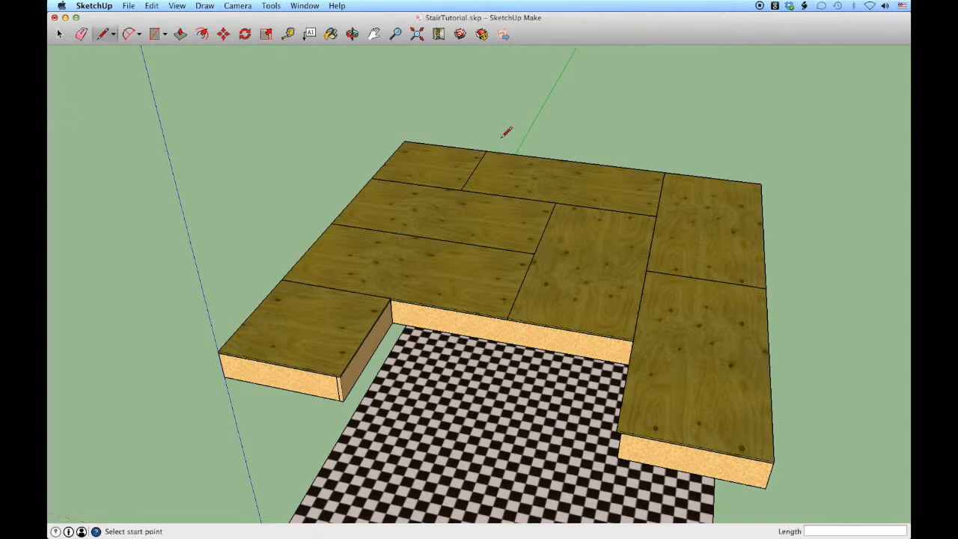
pyautogui.click(405, 141)
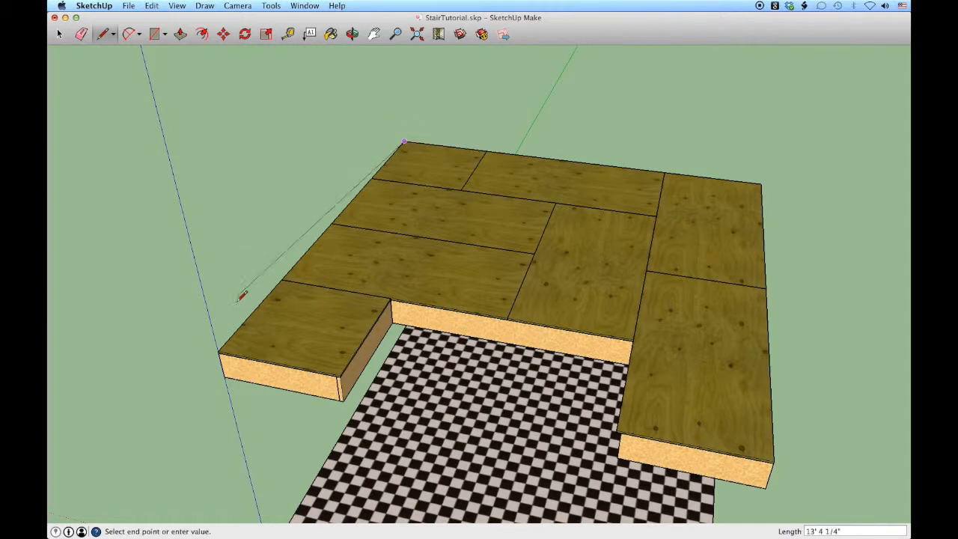
pyautogui.click(220, 350)
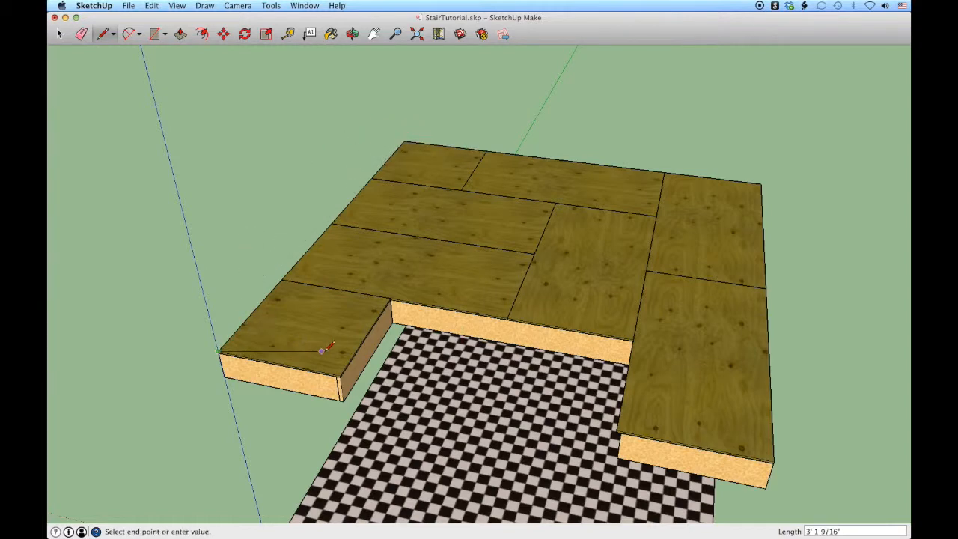
pyautogui.click(391, 300)
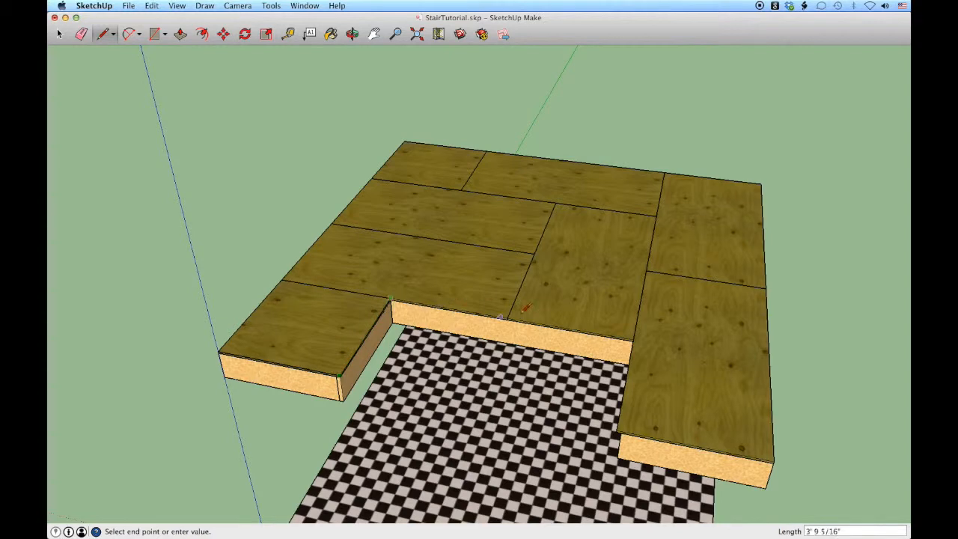
pyautogui.click(633, 341)
pyautogui.click(618, 432)
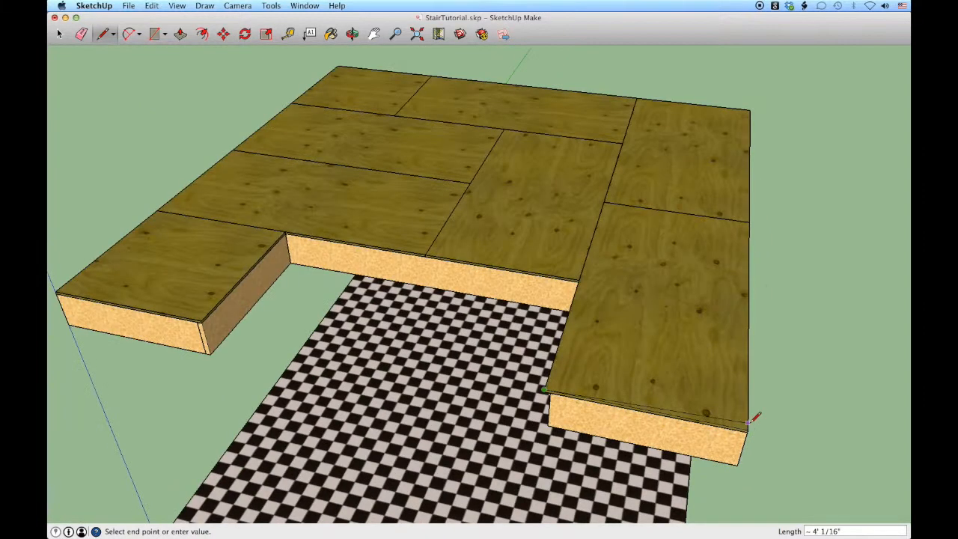
pyautogui.click(749, 429)
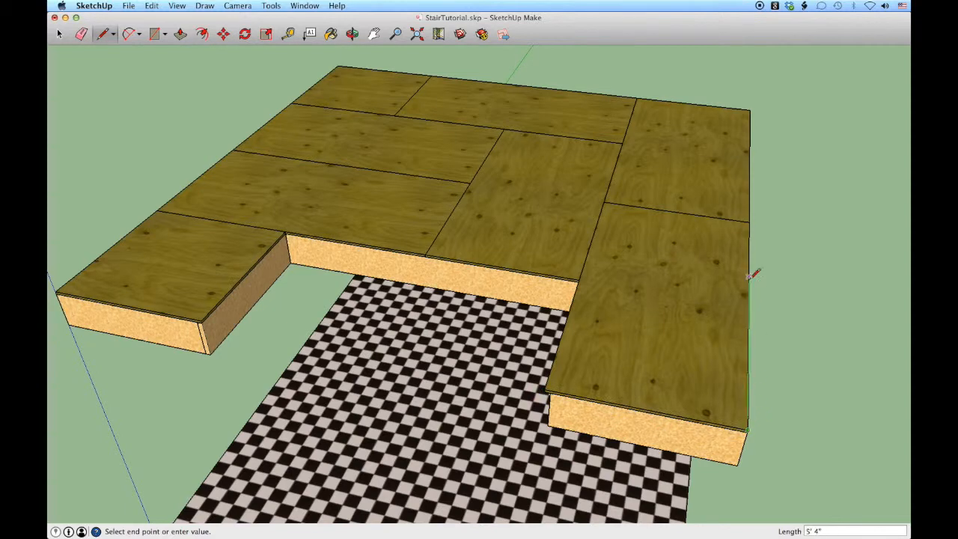
pyautogui.click(750, 109)
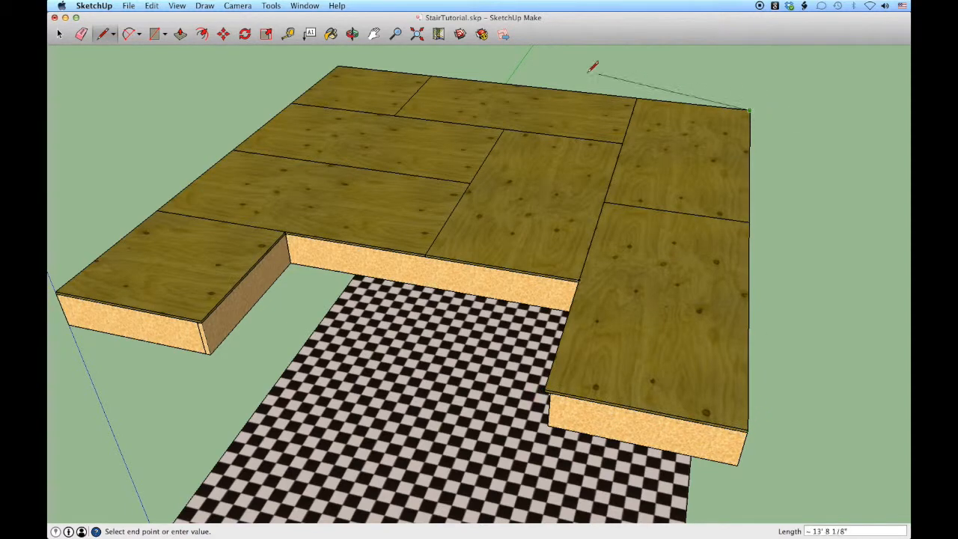
pyautogui.click(341, 66)
pyautogui.press('space')
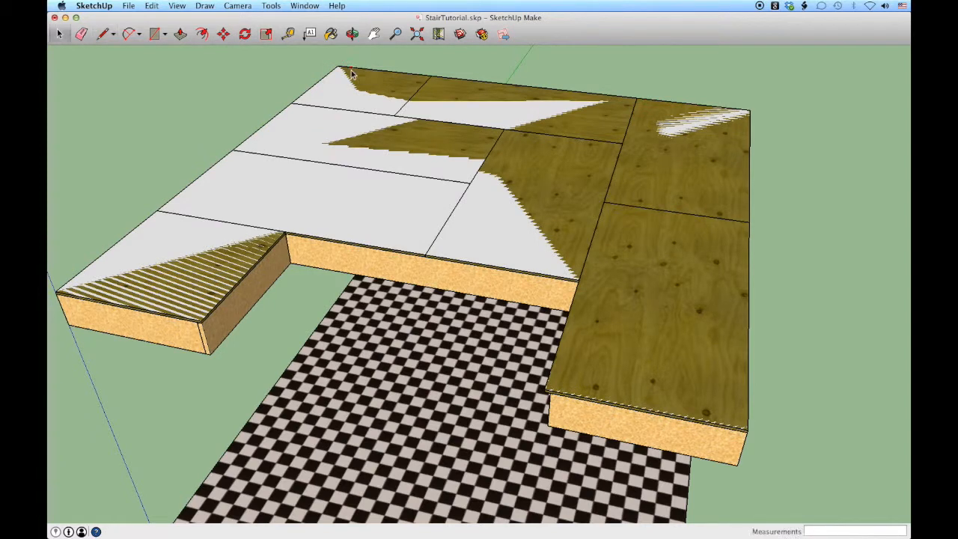
# Push/Pull the traced upper-floor face upward 3/4"
pyautogui.press('p')
pyautogui.click(349, 160)
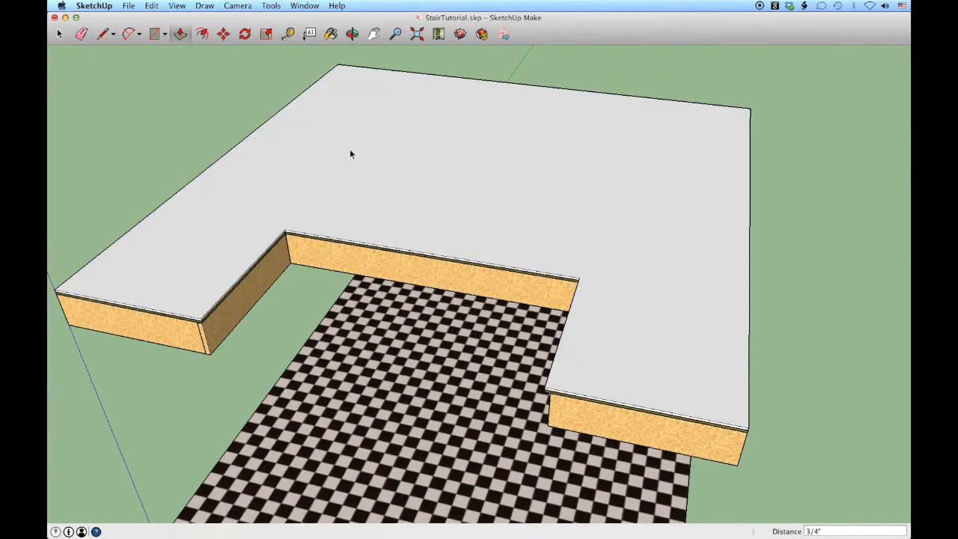
pyautogui.press('space')
# Make the upper floor's finish slab a component named finishedSecondFloor
pyautogui.scroll(3, 482, 259)
pyautogui.scroll(3, 481, 259)
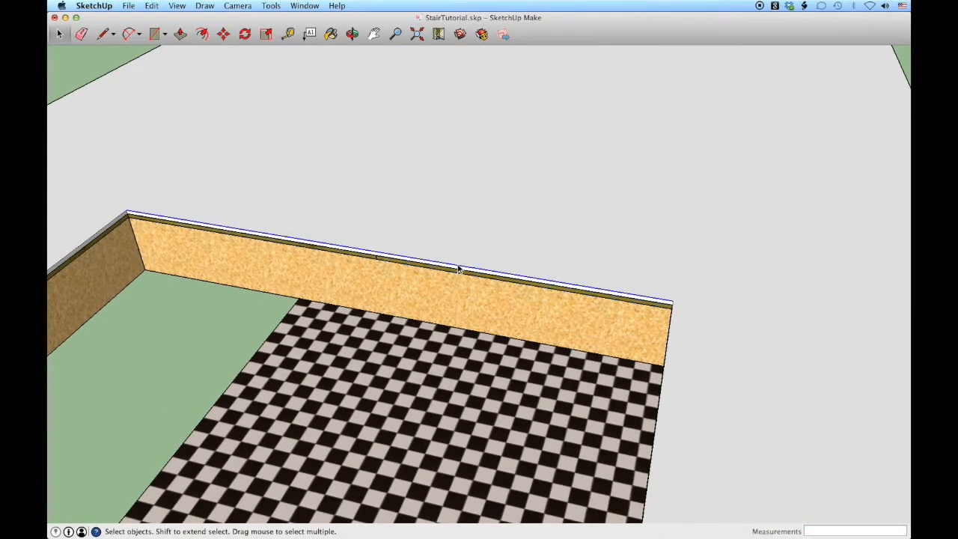
pyautogui.doubleClick(458, 268)
pyautogui.scroll(-3, 469, 249)
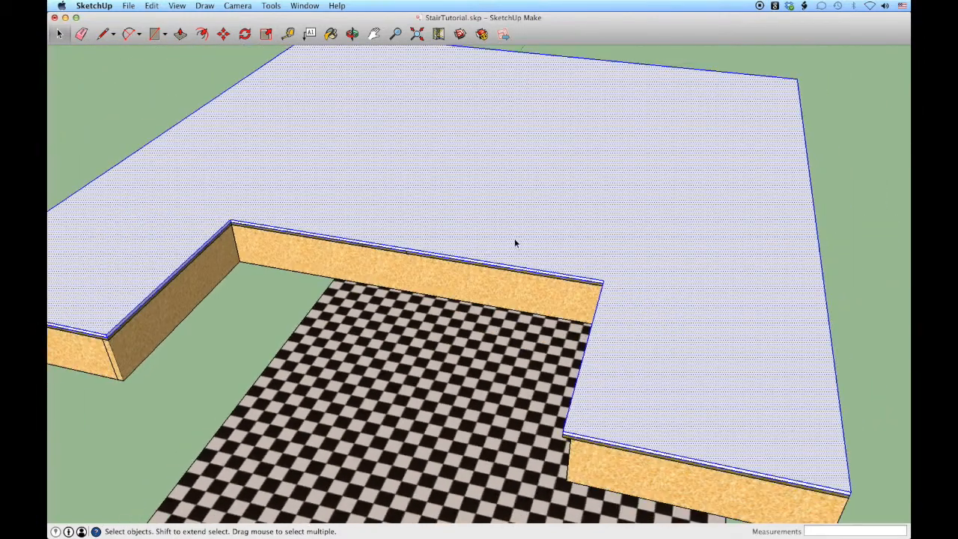
pyautogui.press('g')
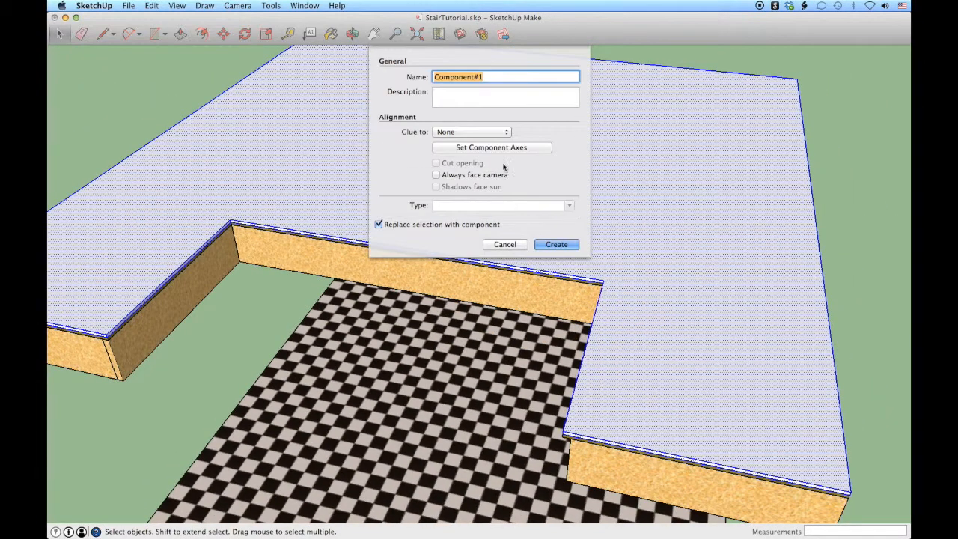
pyautogui.write('flnishedSeco')
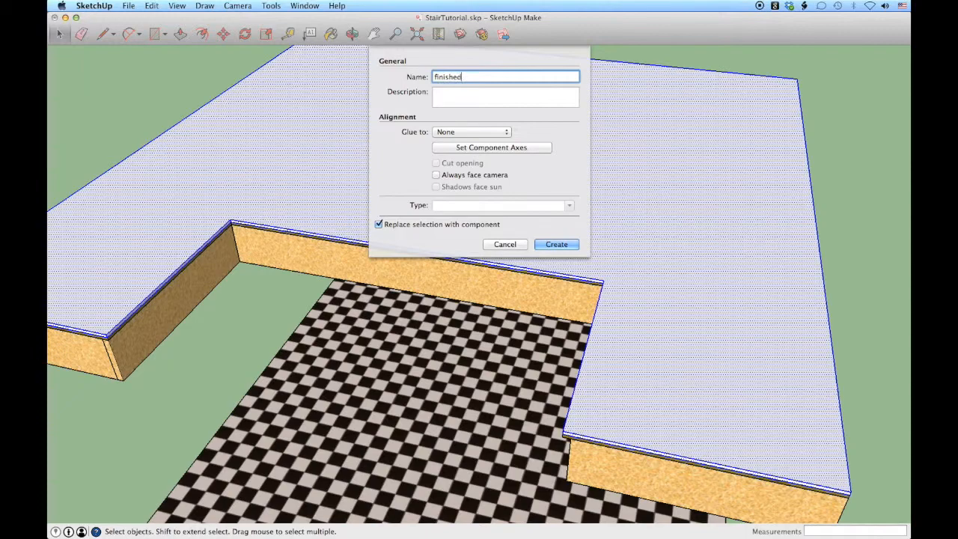
pyautogui.write('ndFloor')
pyautogui.press('Return')
# Paint the upper finish floor with the multi-toned brown plank flooring material from the Wood collection
pyautogui.moveTo(547, 204); pyautogui.dragTo(378, 121, button='middle')
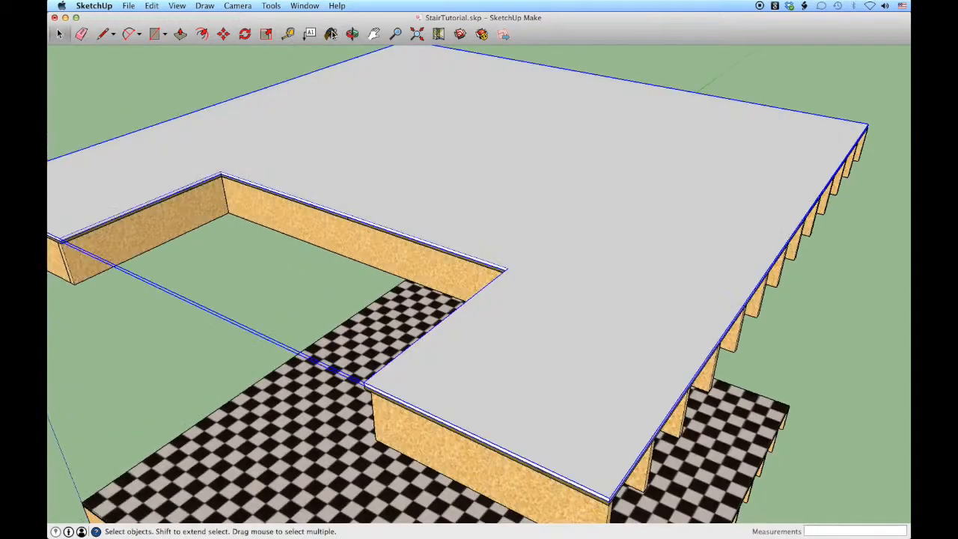
pyautogui.press('b')
pyautogui.click(721, 291)
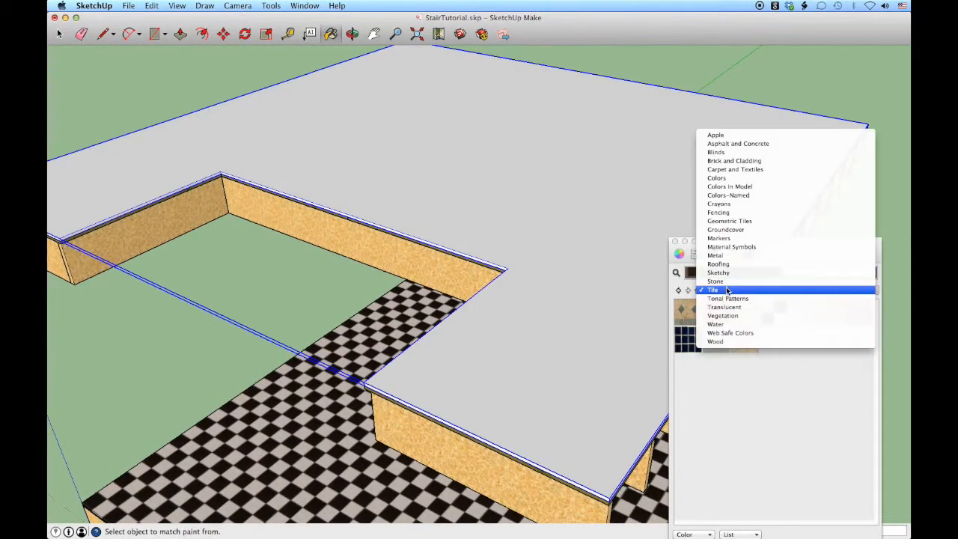
pyautogui.click(715, 341)
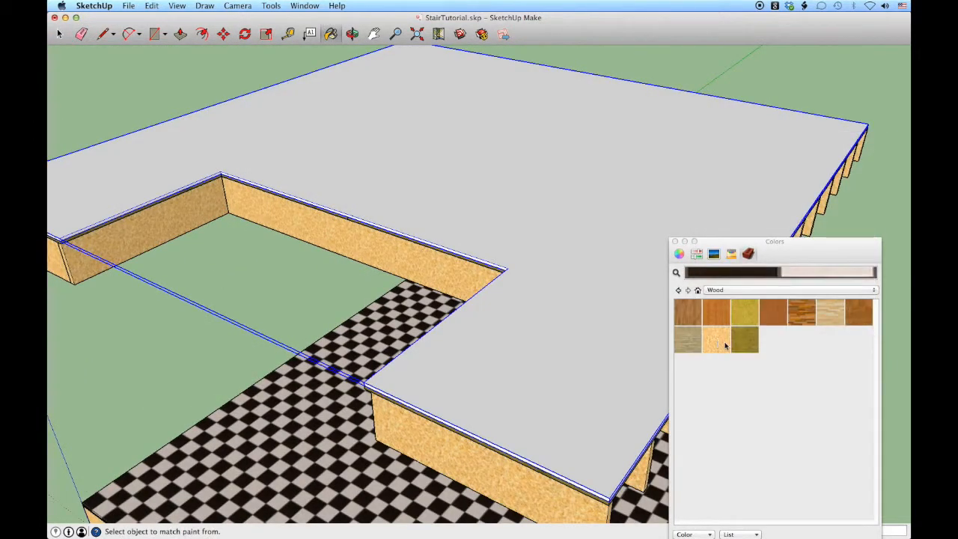
pyautogui.click(802, 312)
pyautogui.click(630, 176)
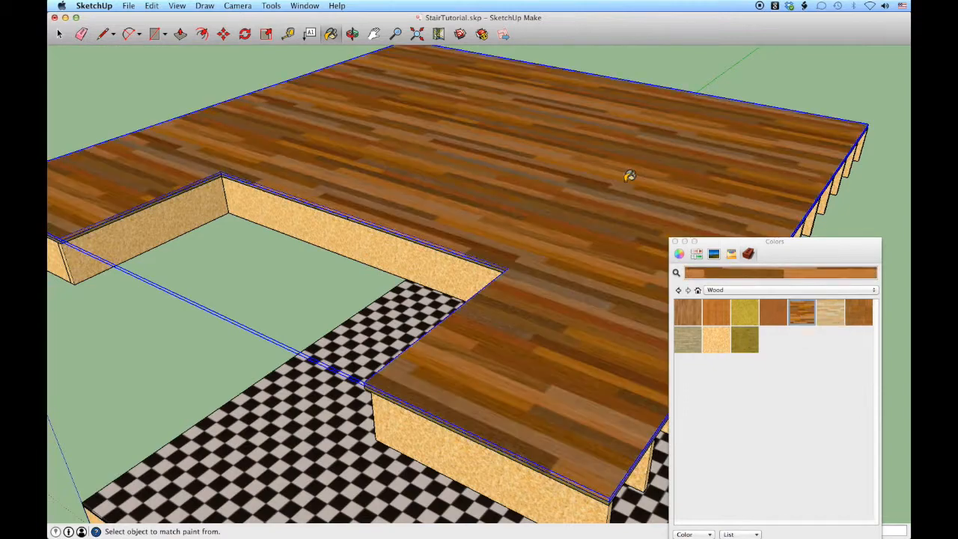
pyautogui.press('space')
pyautogui.click(711, 74)
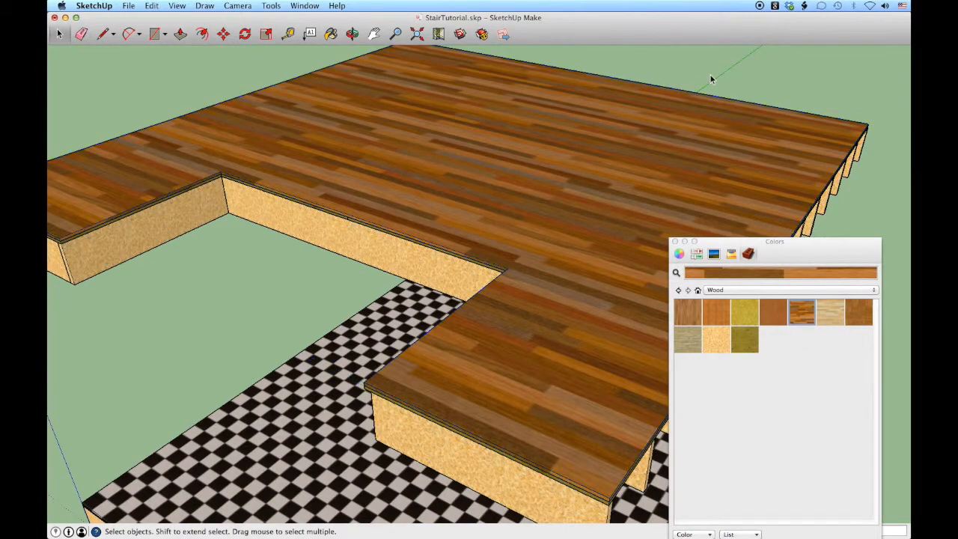
pyautogui.click(675, 242)
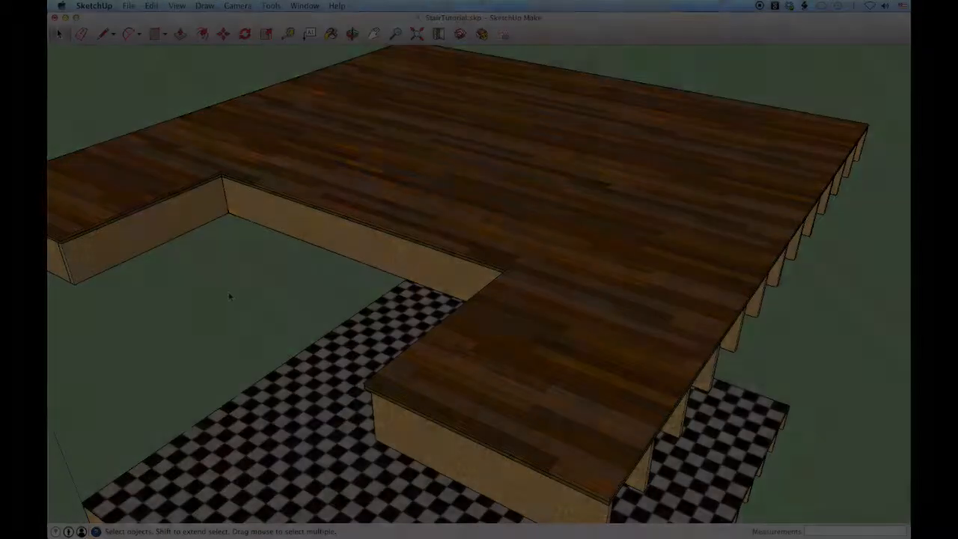